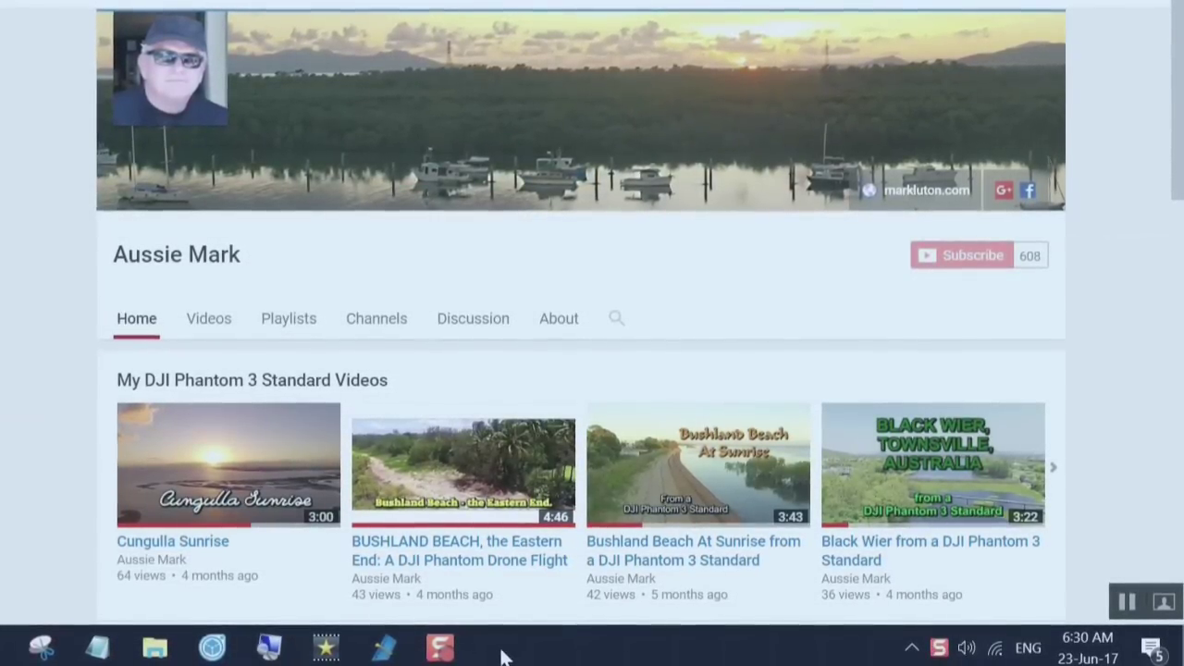
Step: Launch VideoPad and certify the free version is for non-commercial, home use only
{"action": "left_click", "coordinate": [328, 652]}
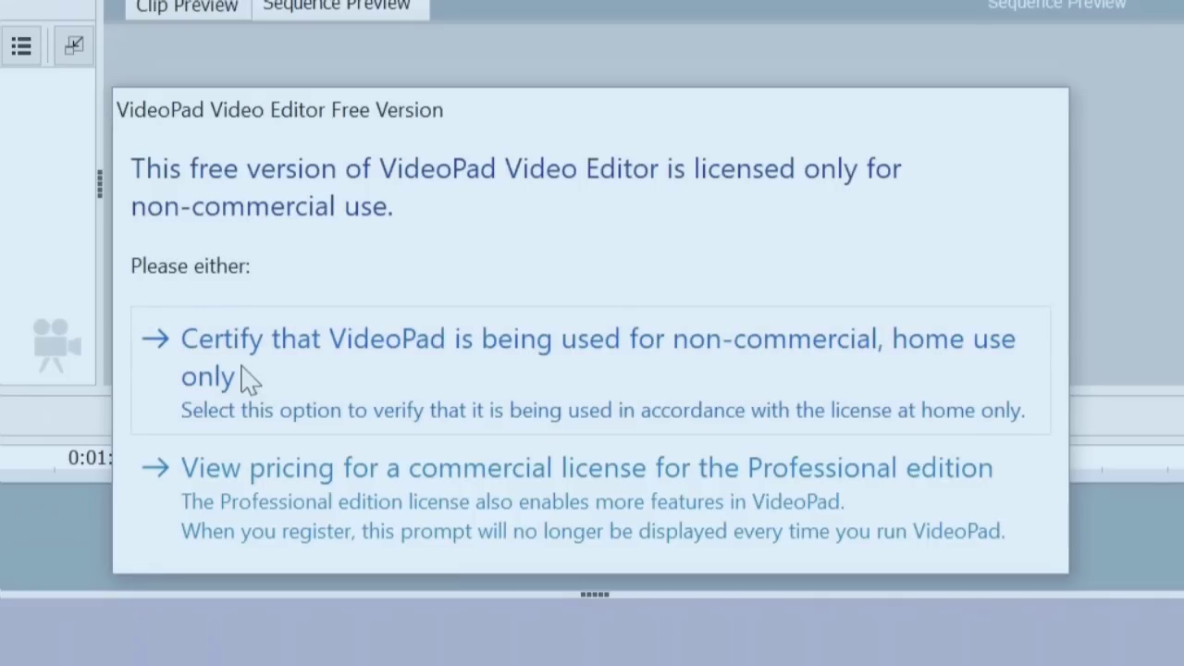
{"action": "left_click", "coordinate": [405, 362]}
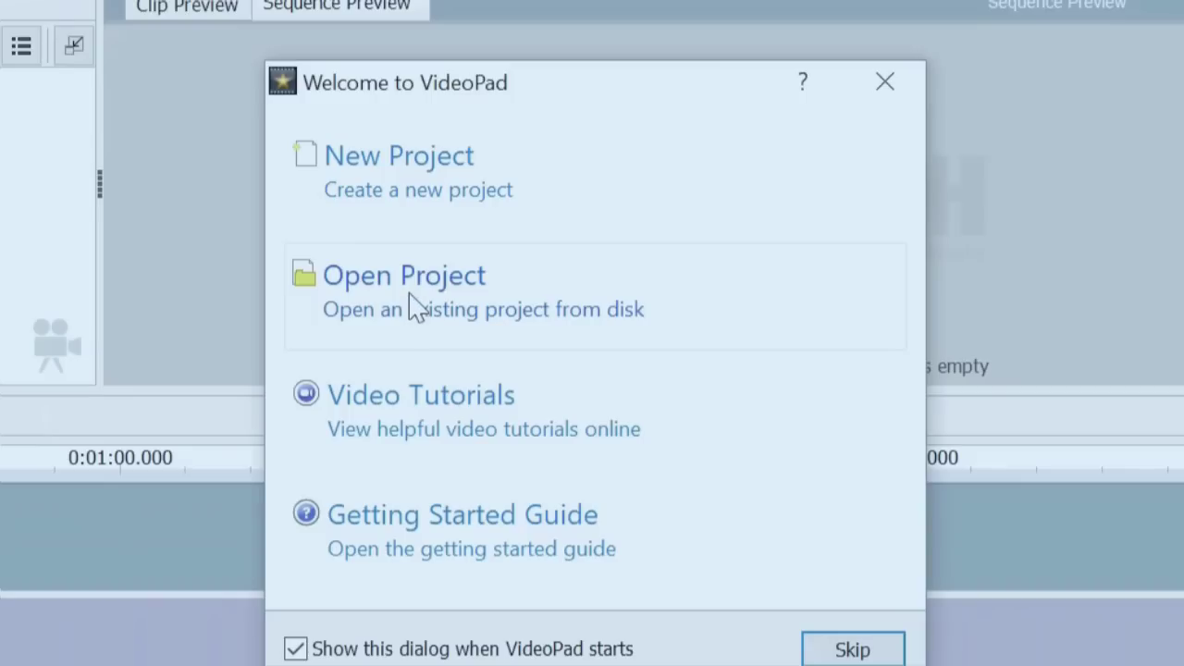
Step: Start a new project and import arthur bay.mp4 from the Videos folder
{"action": "left_click", "coordinate": [410, 209]}
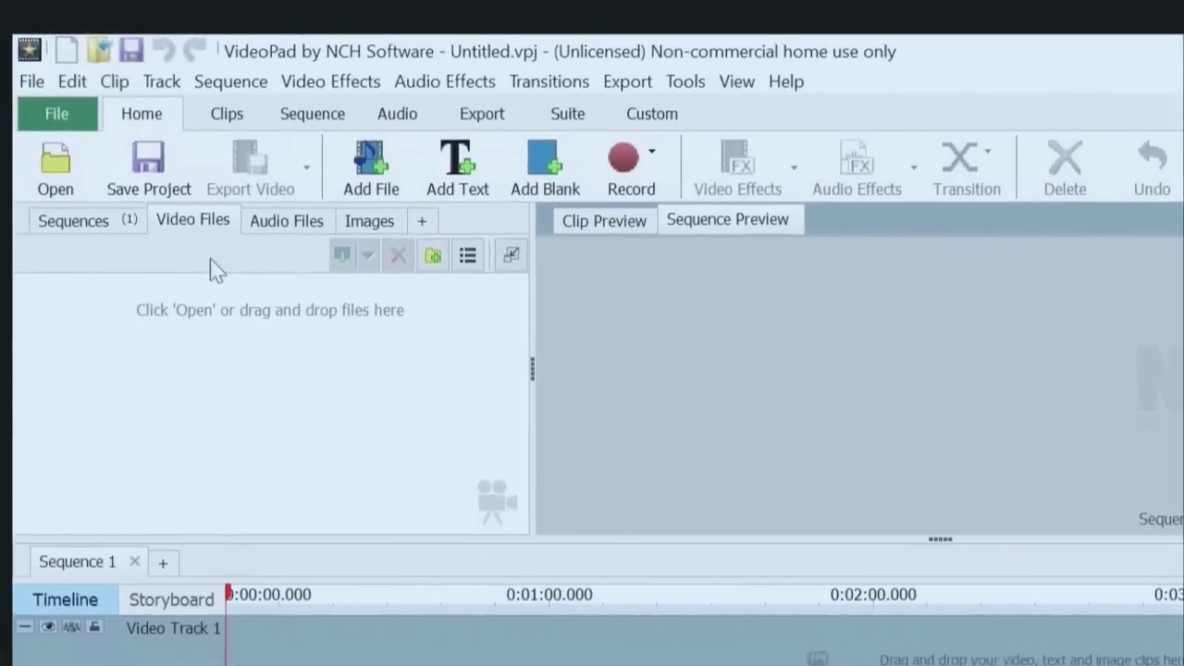
{"action": "left_click", "coordinate": [62, 180]}
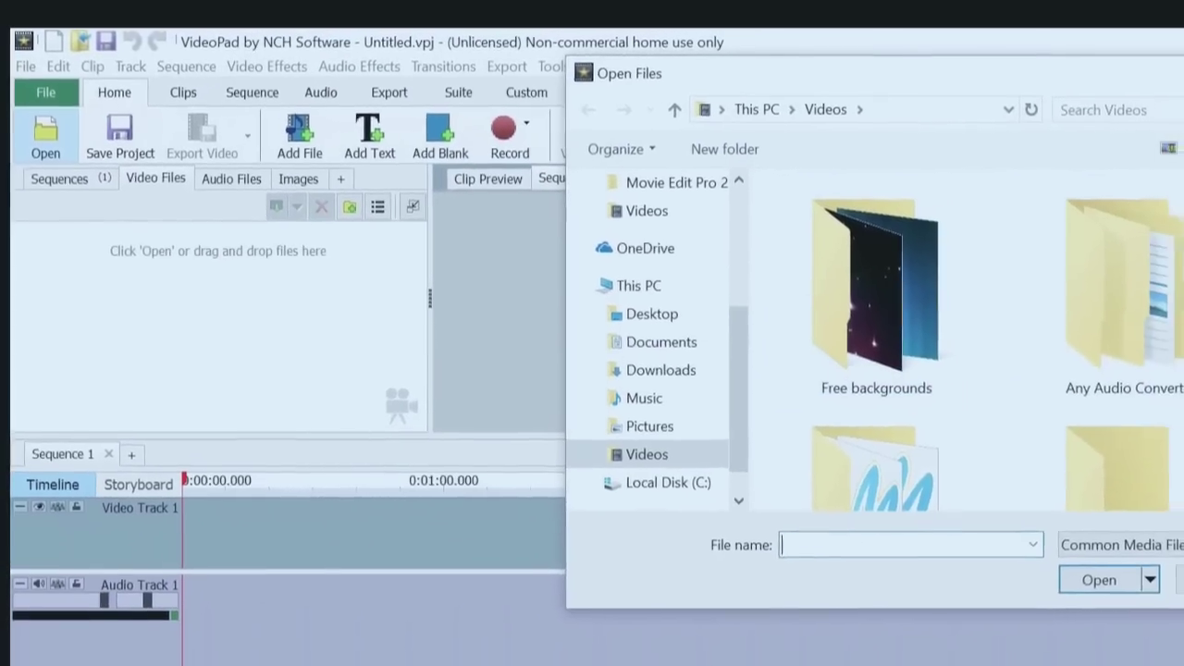
{"action": "scroll", "coordinate": [967, 351], "scroll_direction": "down", "scroll_amount": 5}
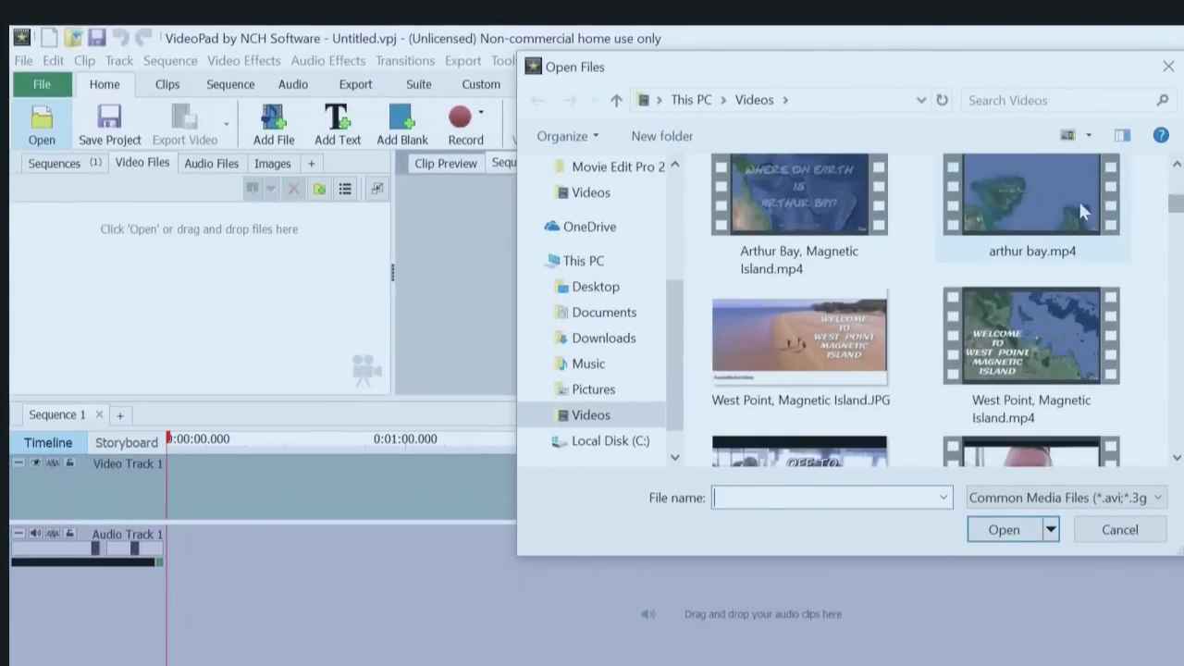
{"action": "double_click", "coordinate": [1001, 191]}
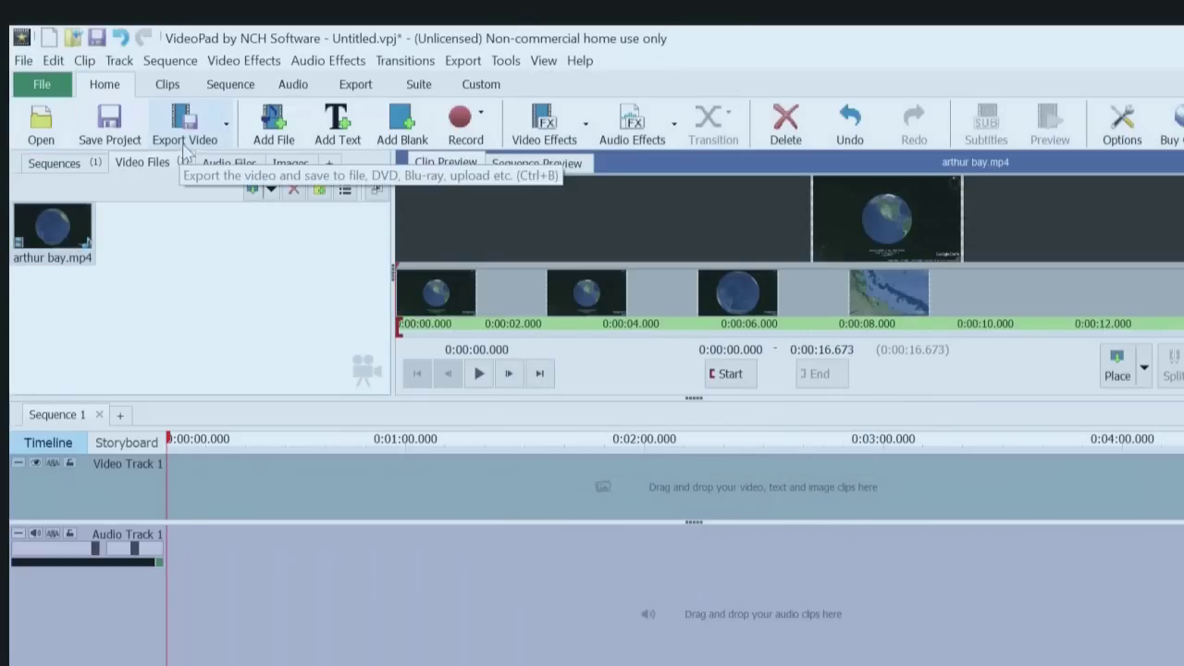
Step: Add Sunrise Over the Veladrome.mp4 from the Videos folder to the project
{"action": "left_click", "coordinate": [274, 127]}
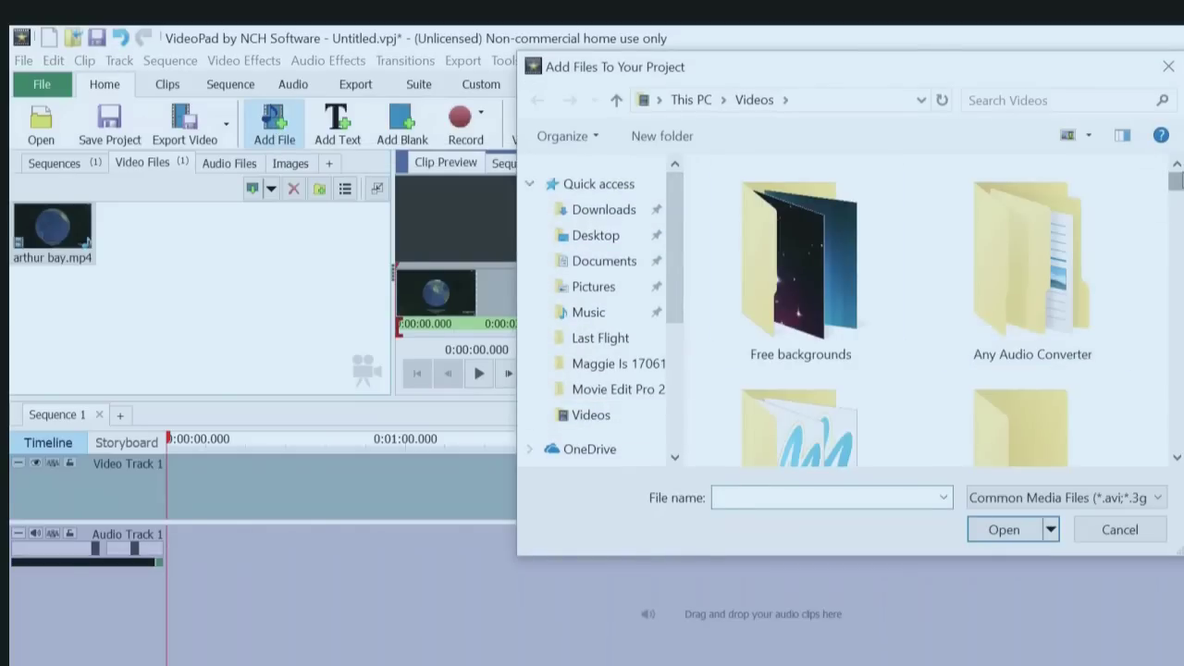
{"action": "left_click_drag", "start_coordinate": [1175, 183], "coordinate": [1177, 213]}
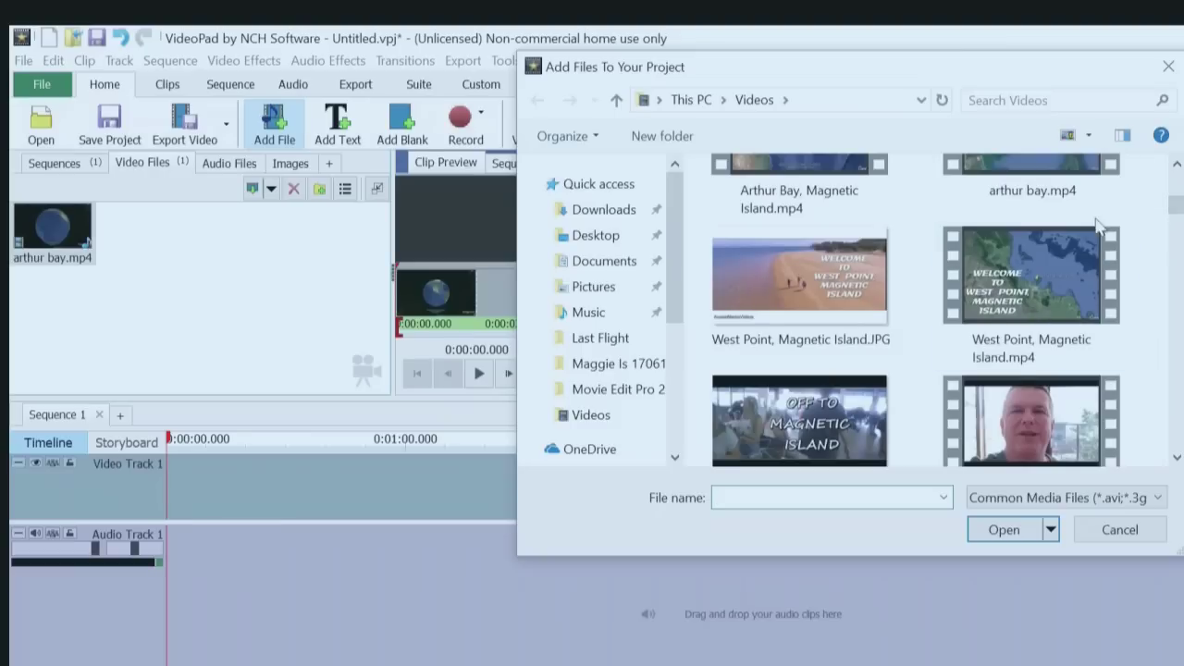
{"action": "left_click_drag", "start_coordinate": [1175, 217], "coordinate": [1176, 218]}
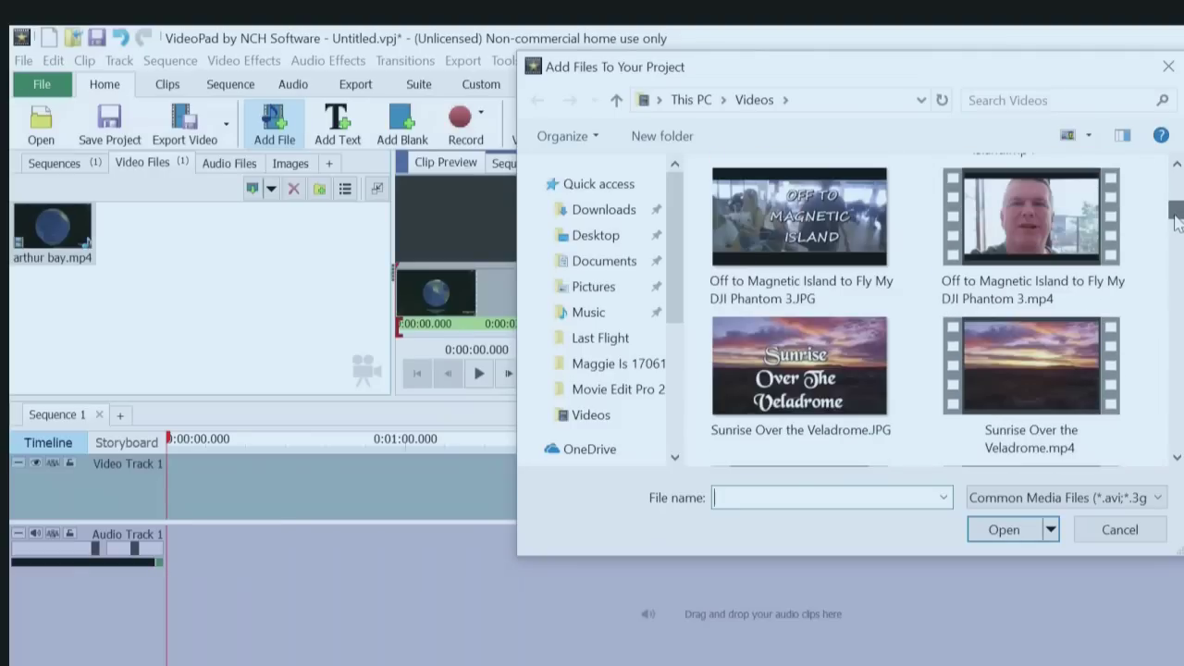
{"action": "double_click", "coordinate": [1058, 388]}
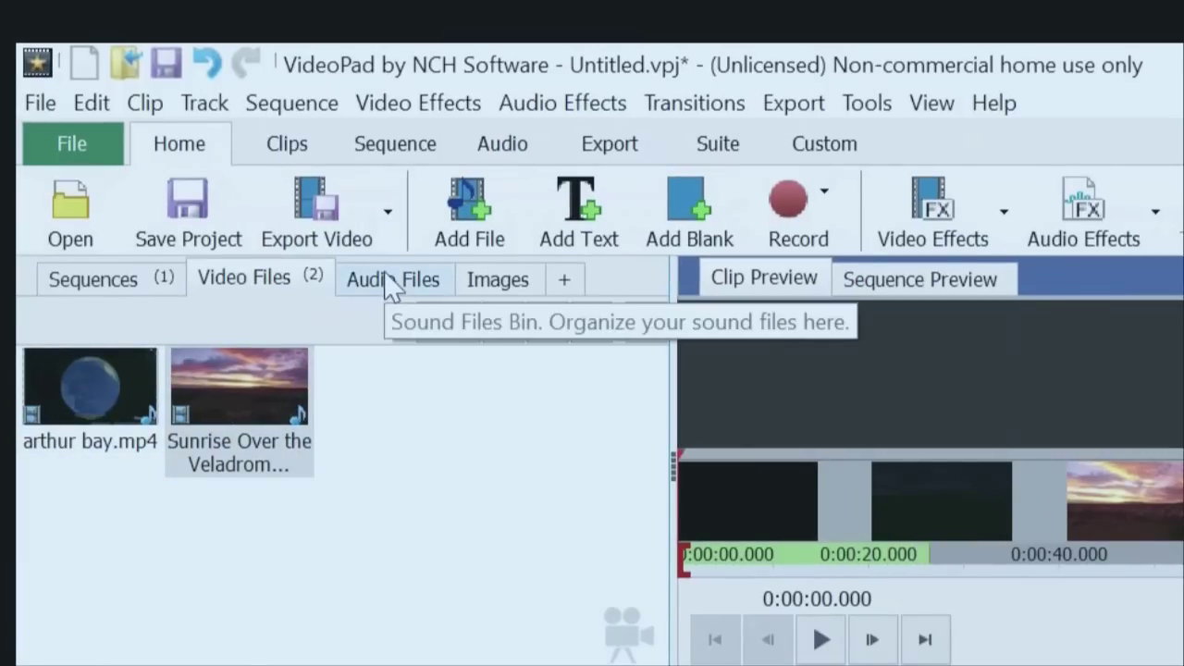
Step: Import Cold Chisel - Khe Sanh (Original).mp3 from Music's Cold Chisel folder
{"action": "left_click", "coordinate": [470, 201]}
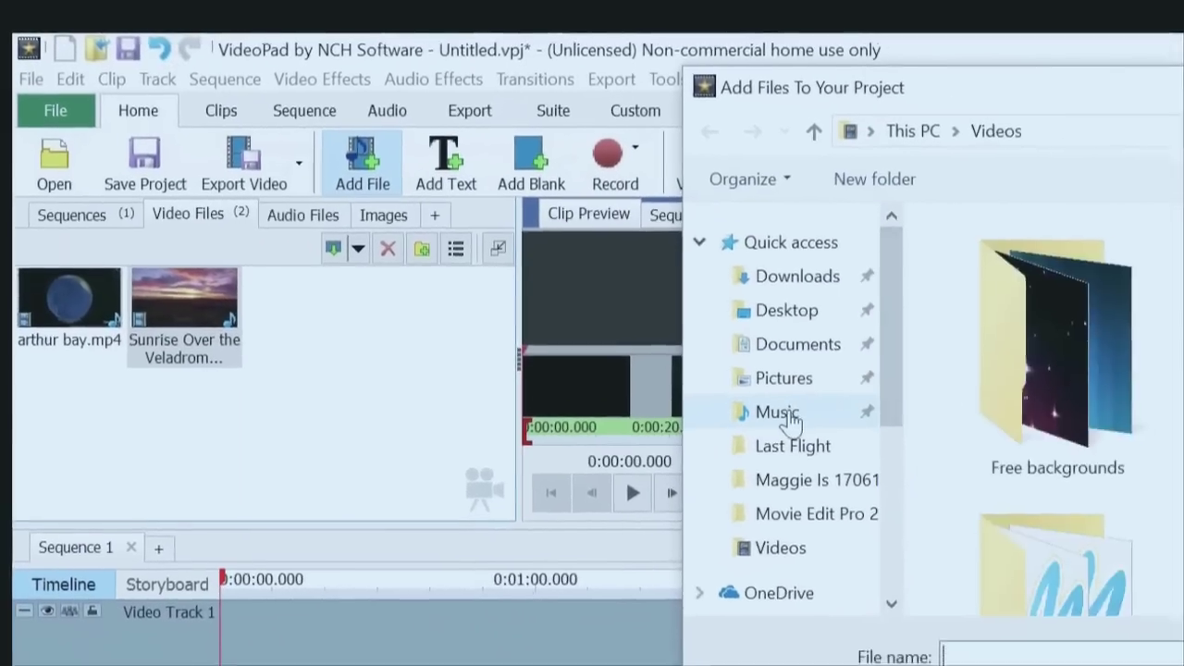
{"action": "left_click", "coordinate": [896, 418]}
{"action": "scroll", "coordinate": [990, 398], "scroll_direction": "down", "scroll_amount": 15}
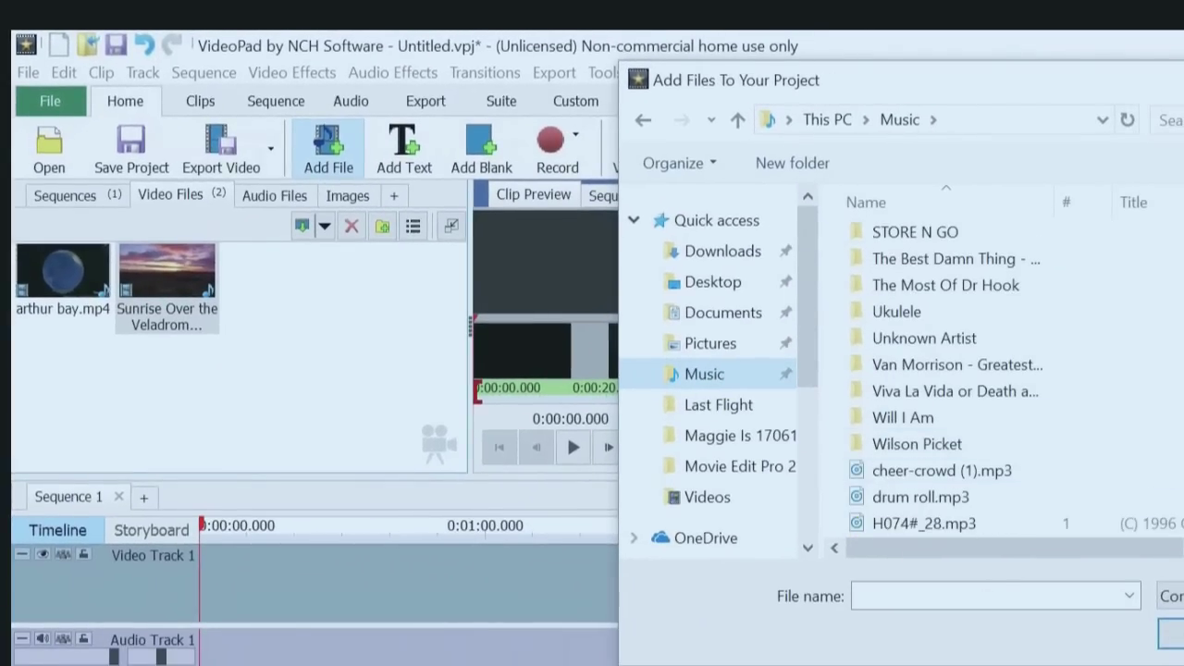
{"action": "scroll", "coordinate": [989, 398], "scroll_direction": "up", "scroll_amount": 4}
{"action": "scroll", "coordinate": [989, 398], "scroll_direction": "up", "scroll_amount": 3}
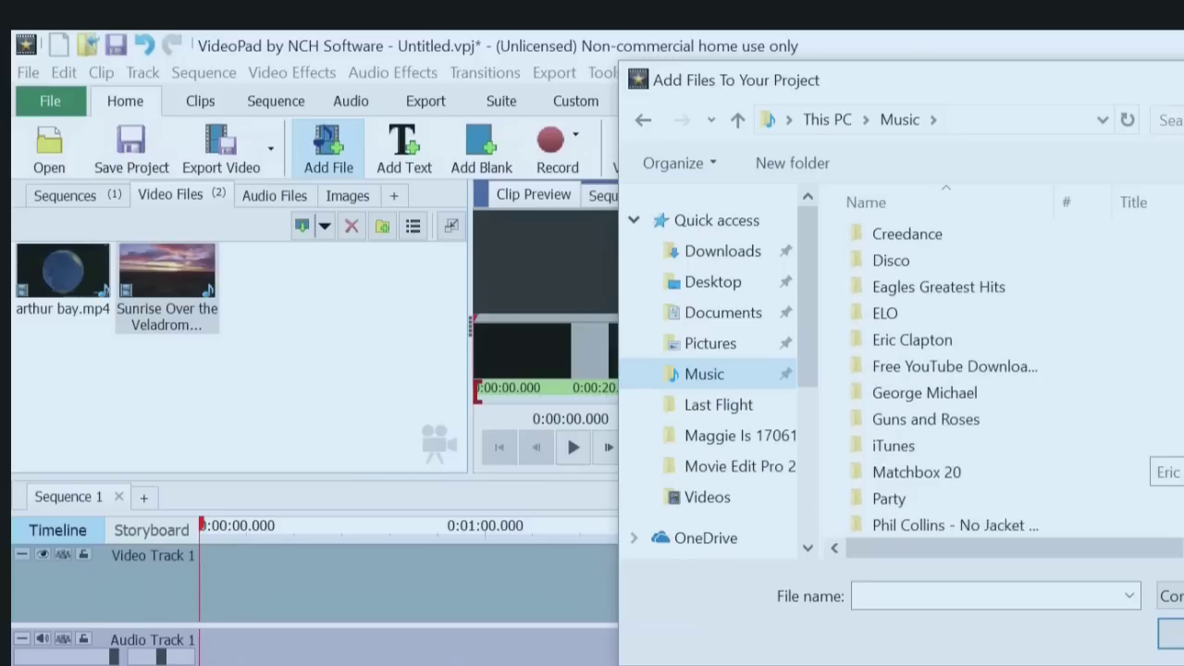
{"action": "scroll", "coordinate": [990, 397], "scroll_direction": "up", "scroll_amount": 1}
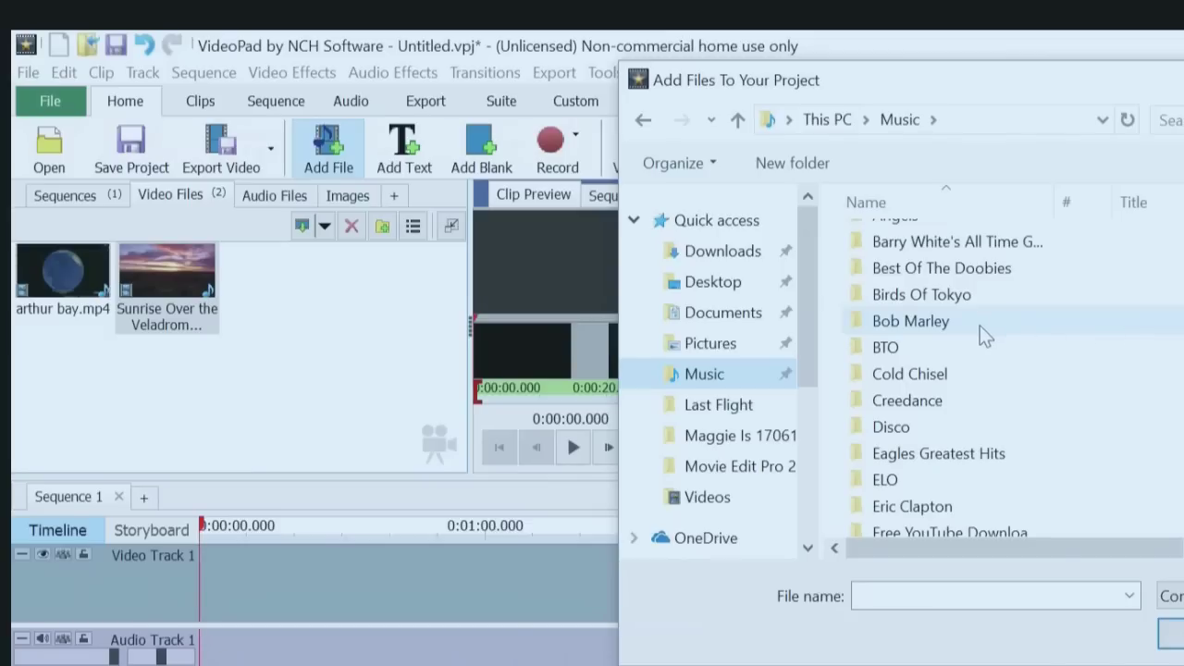
{"action": "double_click", "coordinate": [948, 381]}
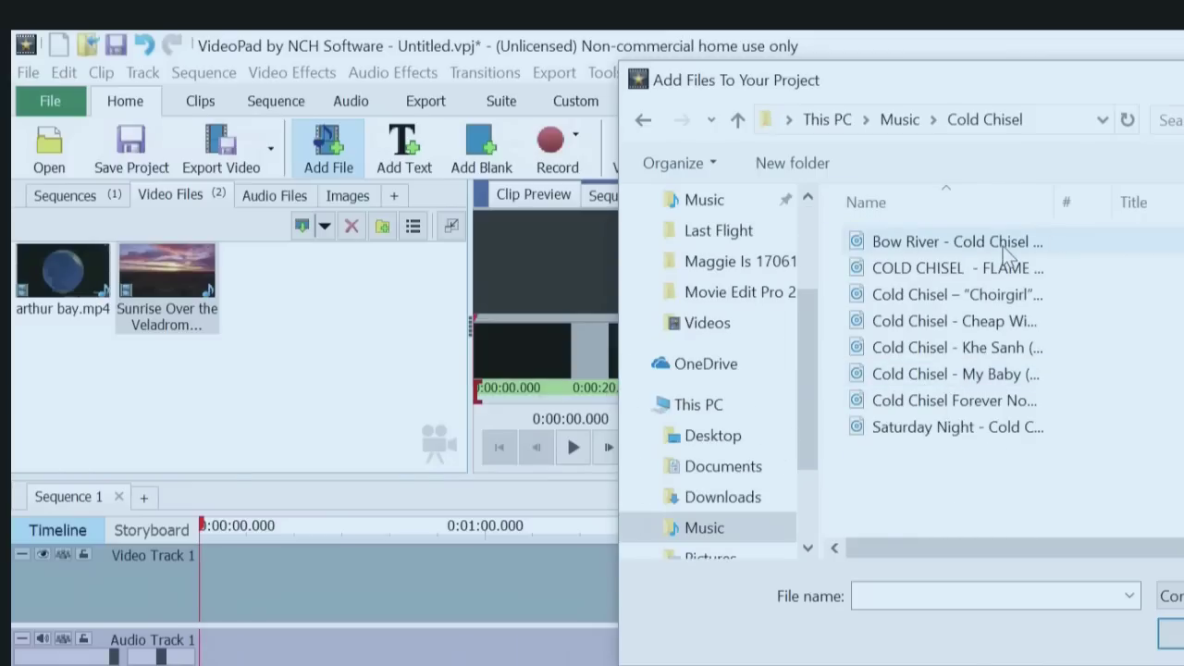
{"action": "double_click", "coordinate": [983, 350]}
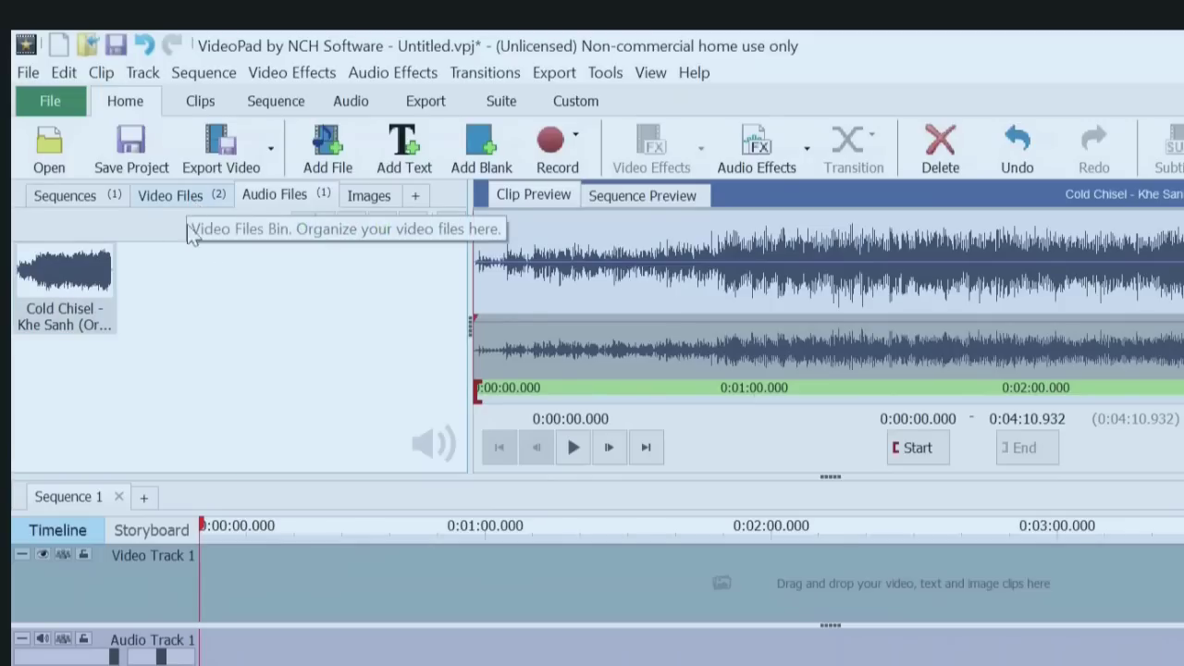
Step: Place arthur bay.mp4 on Video Track 1, followed by the Sunrise clip
{"action": "left_click", "coordinate": [166, 195]}
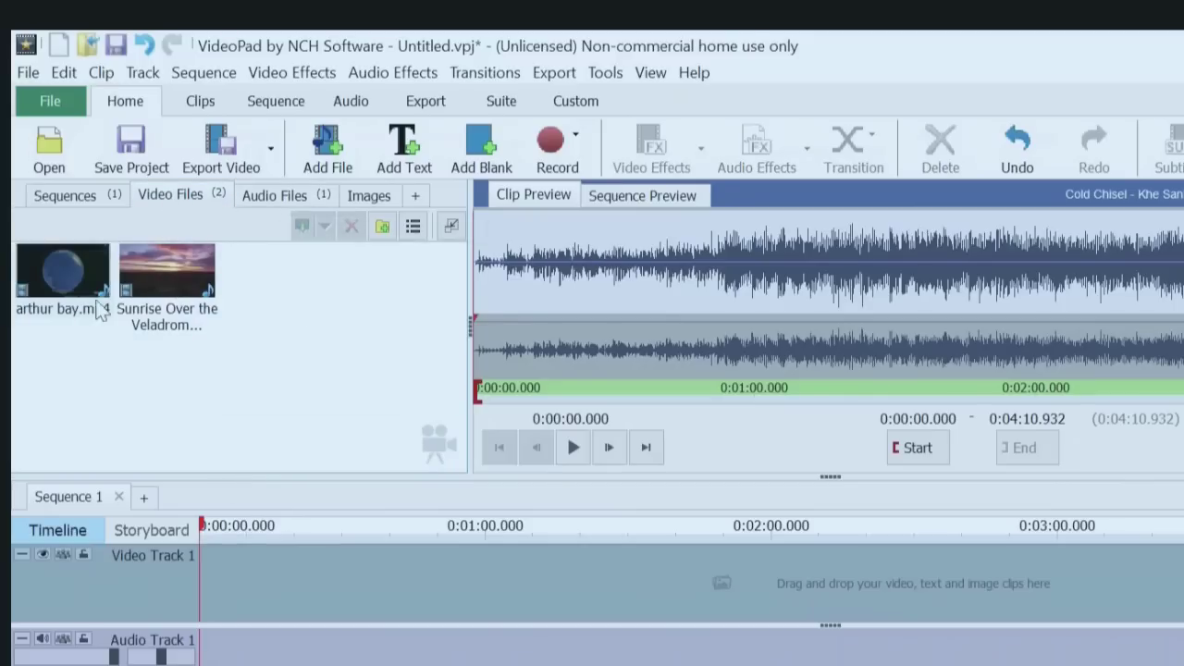
{"action": "left_click", "coordinate": [55, 275]}
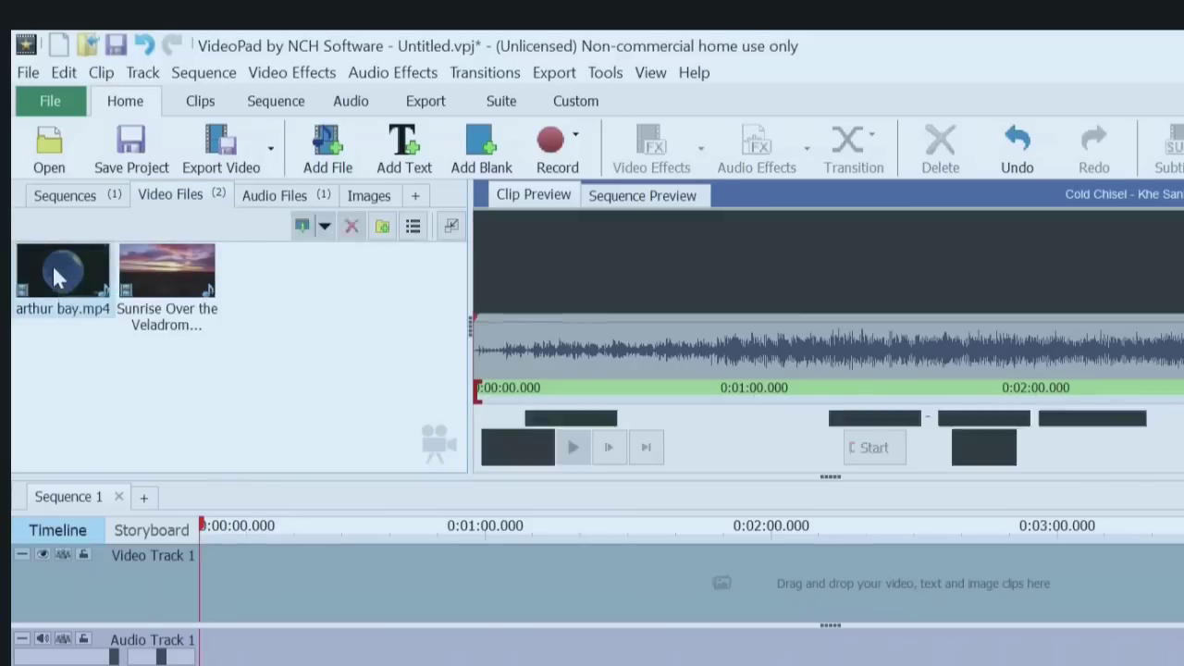
{"action": "left_click_drag", "start_coordinate": [56, 275], "coordinate": [259, 559]}
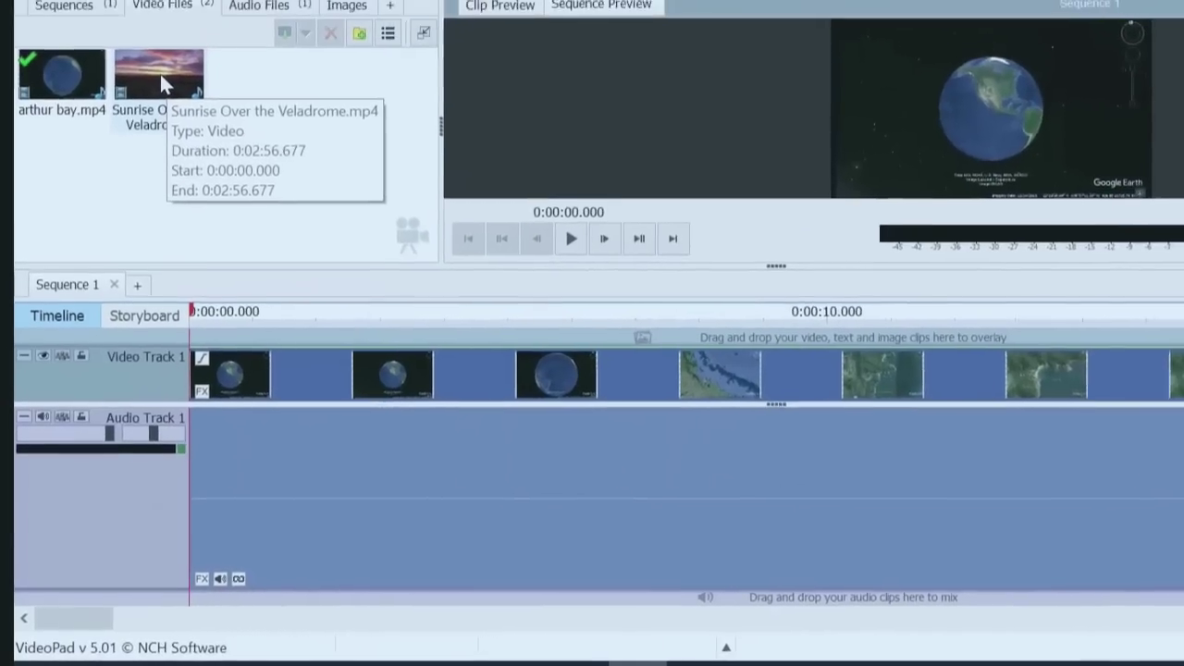
{"action": "left_click_drag", "start_coordinate": [154, 97], "coordinate": [1183, 340]}
{"action": "left_click_drag", "start_coordinate": [1101, 389], "coordinate": [1060, 419]}
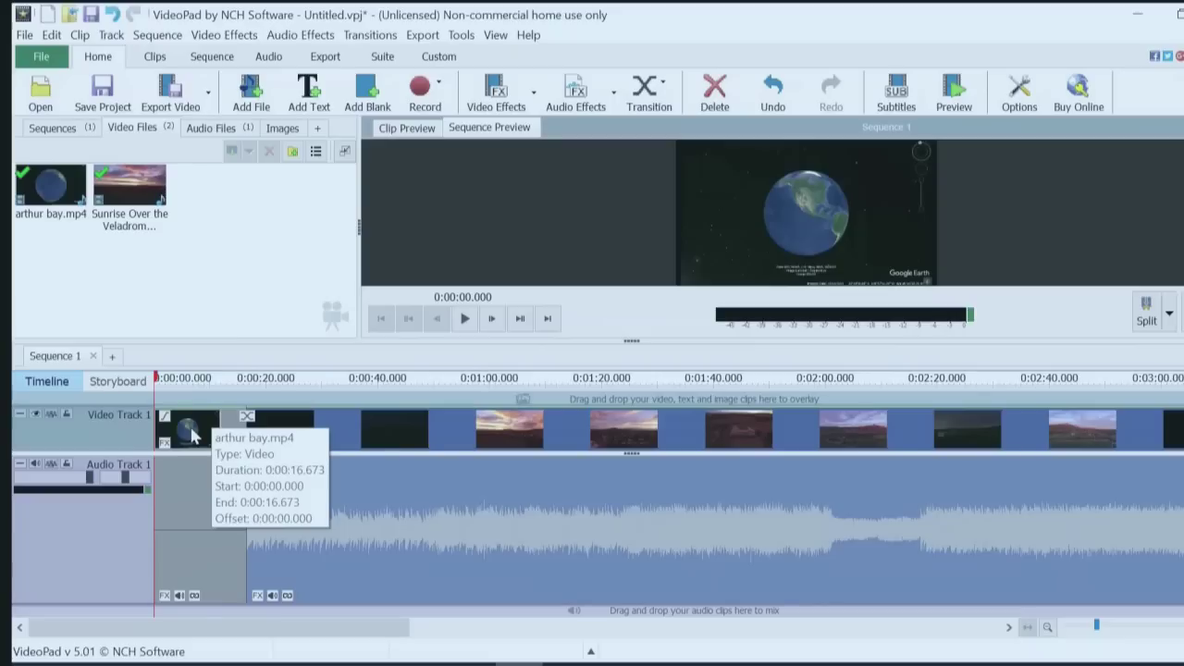
Step: Delete arthur bay from Video Track 1 and slide the Sunrise clip to 0:00
{"action": "left_click_drag", "start_coordinate": [191, 437], "coordinate": [189, 517]}
{"action": "left_click_drag", "start_coordinate": [192, 424], "coordinate": [185, 476]}
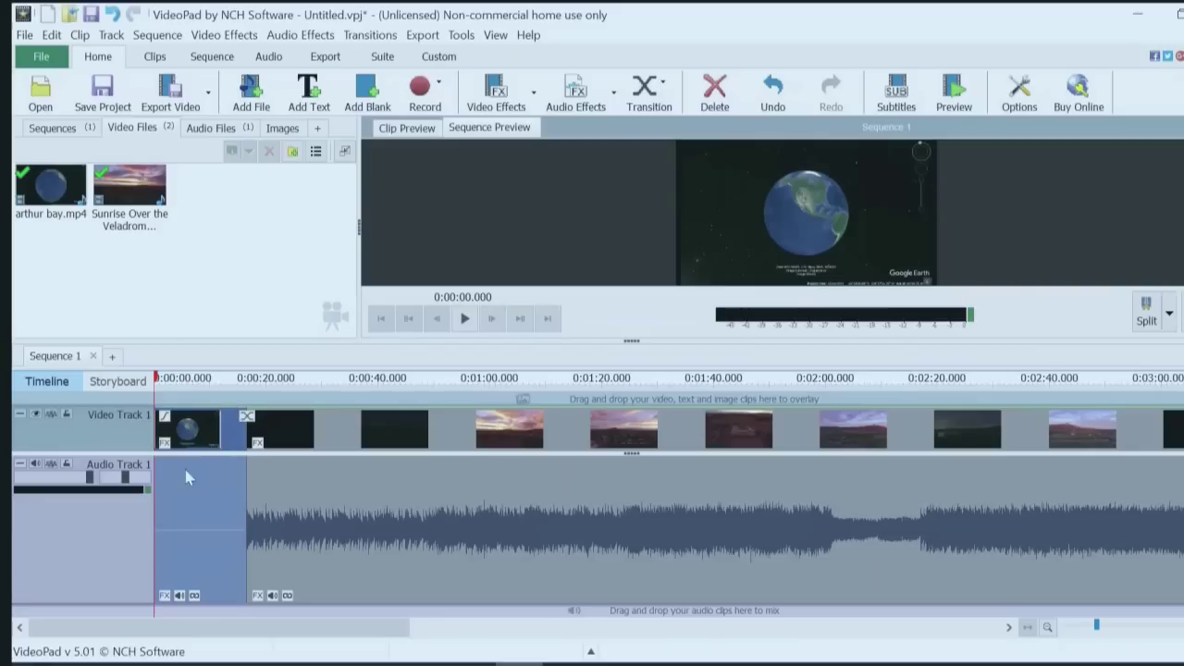
{"action": "mouse_move", "coordinate": [205, 427]}
{"action": "left_mouse_down"}
{"action": "mouse_move", "coordinate": [227, 458]}
{"action": "mouse_move", "coordinate": [199, 442]}
{"action": "left_mouse_up"}
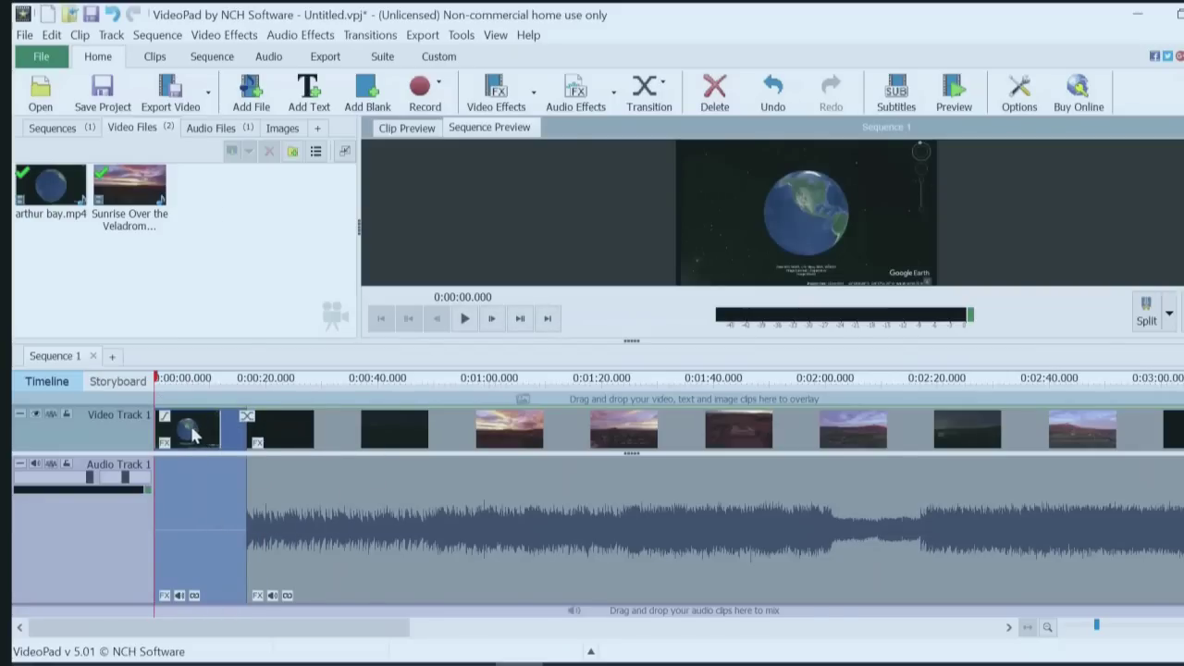
{"action": "right_click", "coordinate": [196, 435]}
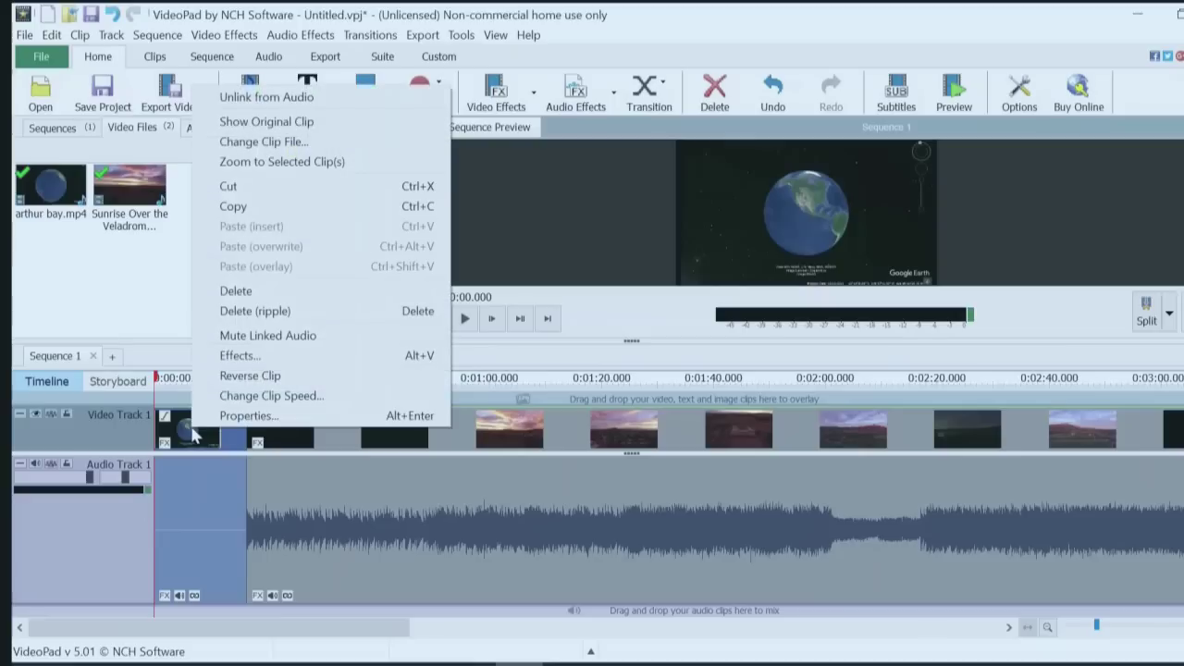
{"action": "left_click", "coordinate": [243, 291]}
{"action": "left_click_drag", "start_coordinate": [348, 431], "coordinate": [268, 438]}
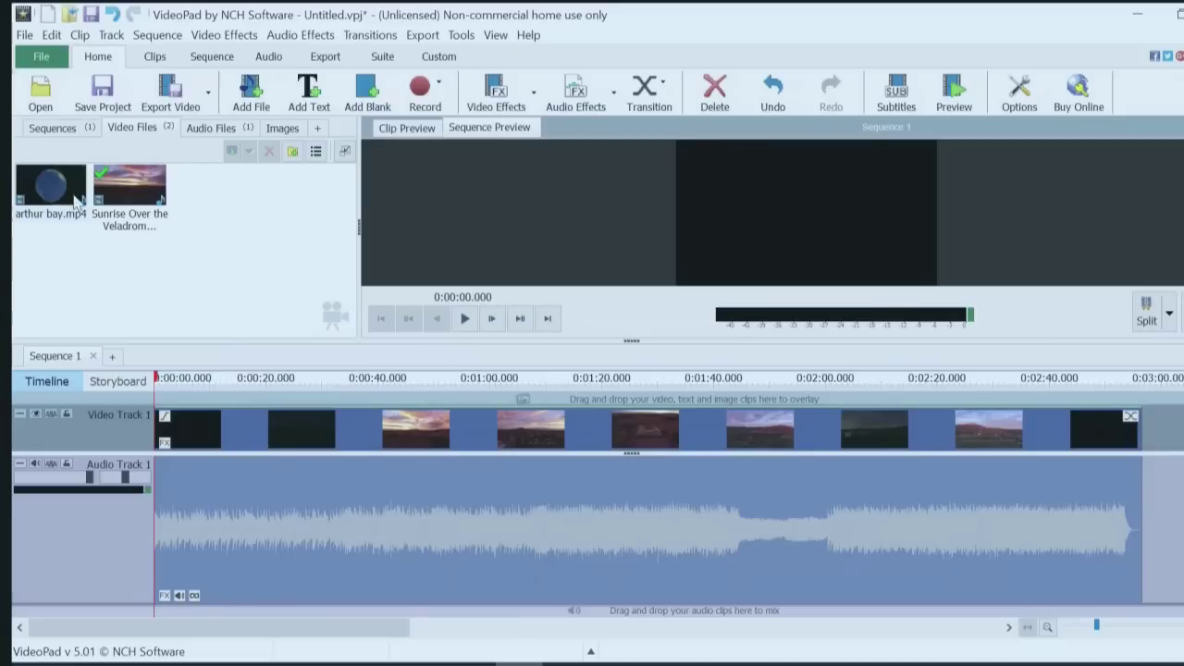
Step: Overlay arthur bay.mp4 on a new Video Track 2 above the Sunrise clip
{"action": "left_click", "coordinate": [46, 199]}
{"action": "left_click_drag", "start_coordinate": [46, 199], "coordinate": [182, 617]}
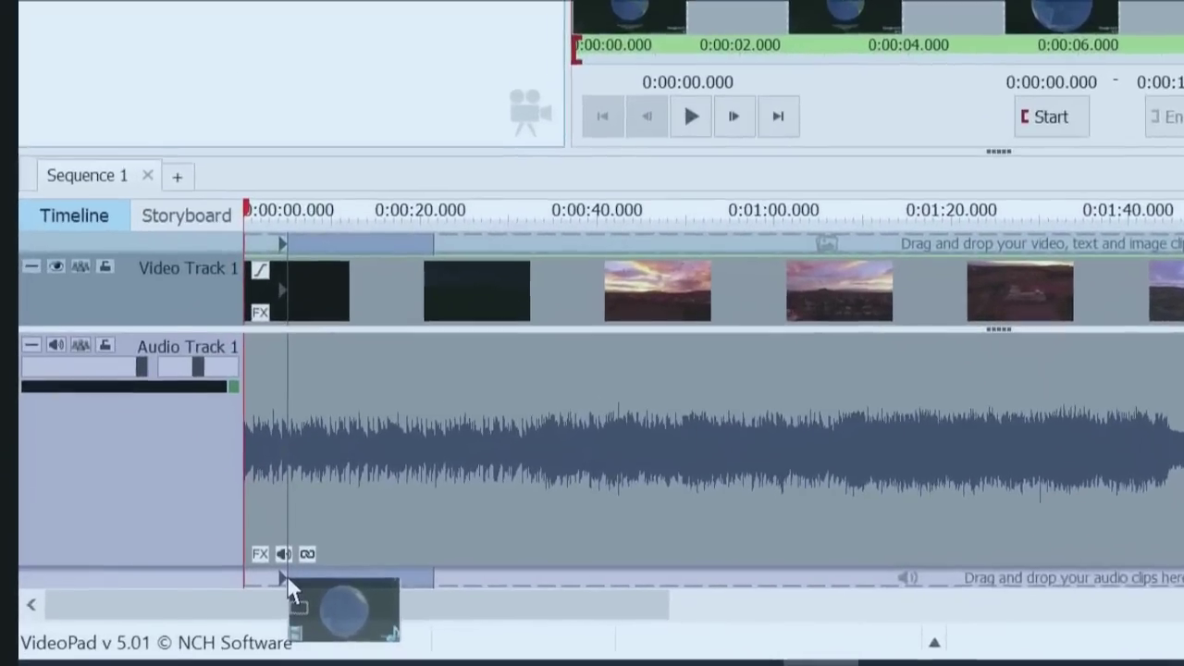
{"action": "left_click_drag", "start_coordinate": [289, 584], "coordinate": [289, 587]}
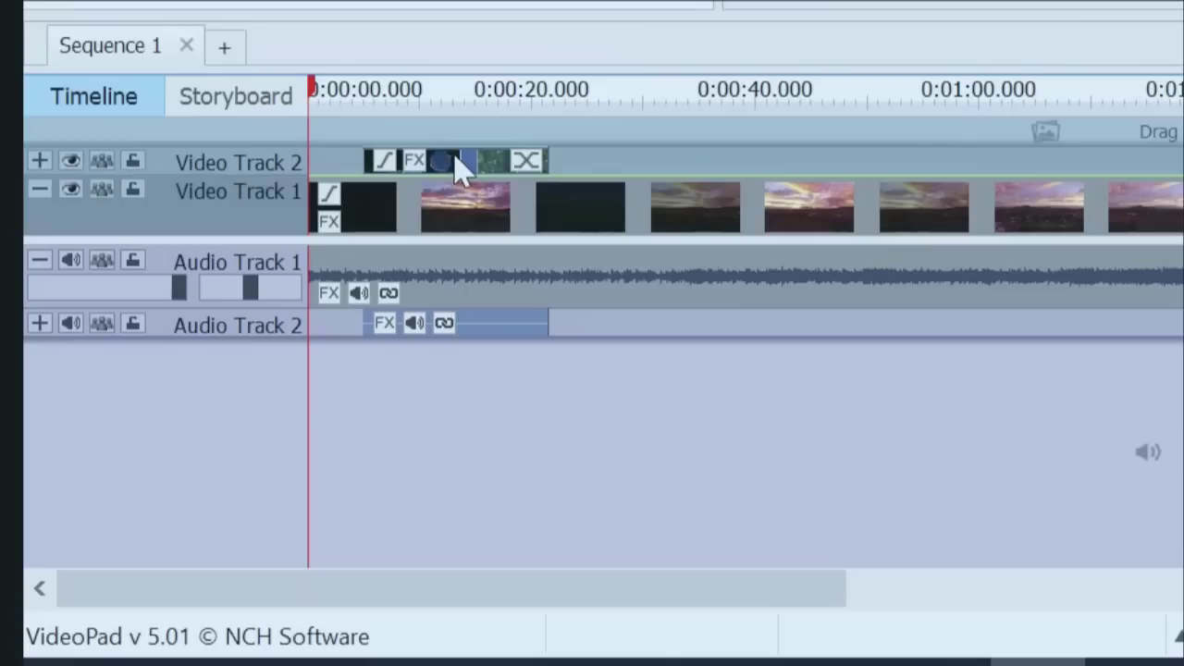
Step: Unlink the arthur bay overlay on Video Track 2 from its audio
{"action": "mouse_move", "coordinate": [463, 169]}
{"action": "mouse_move", "coordinate": [476, 227]}
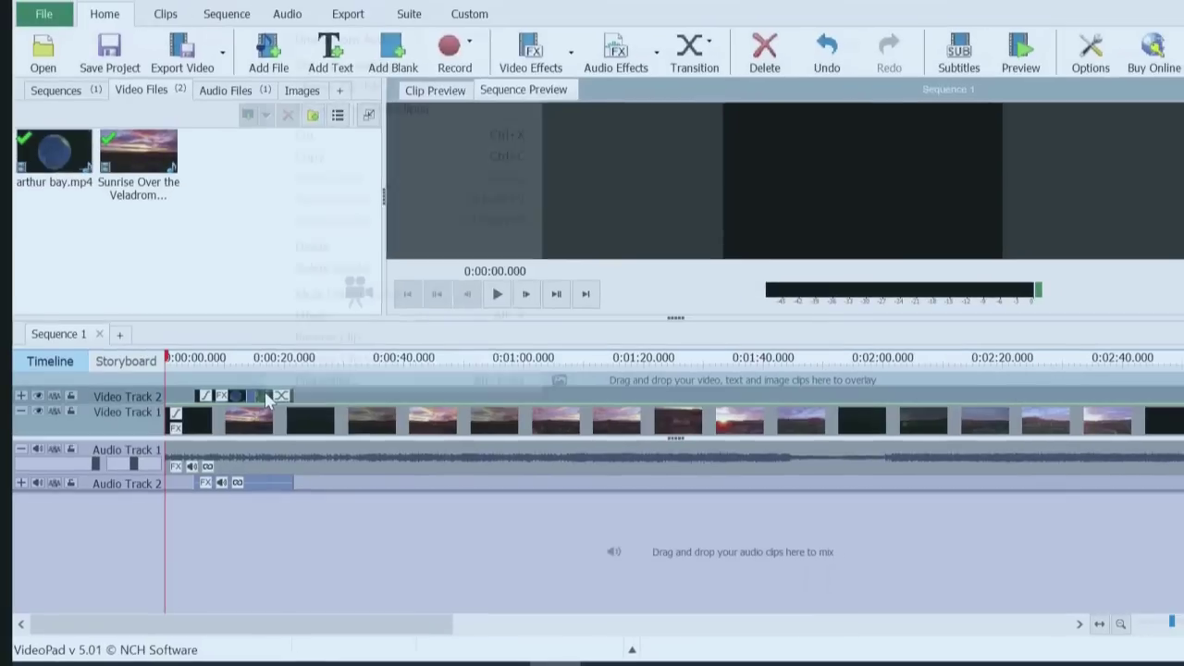
{"action": "right_click", "coordinate": [285, 380]}
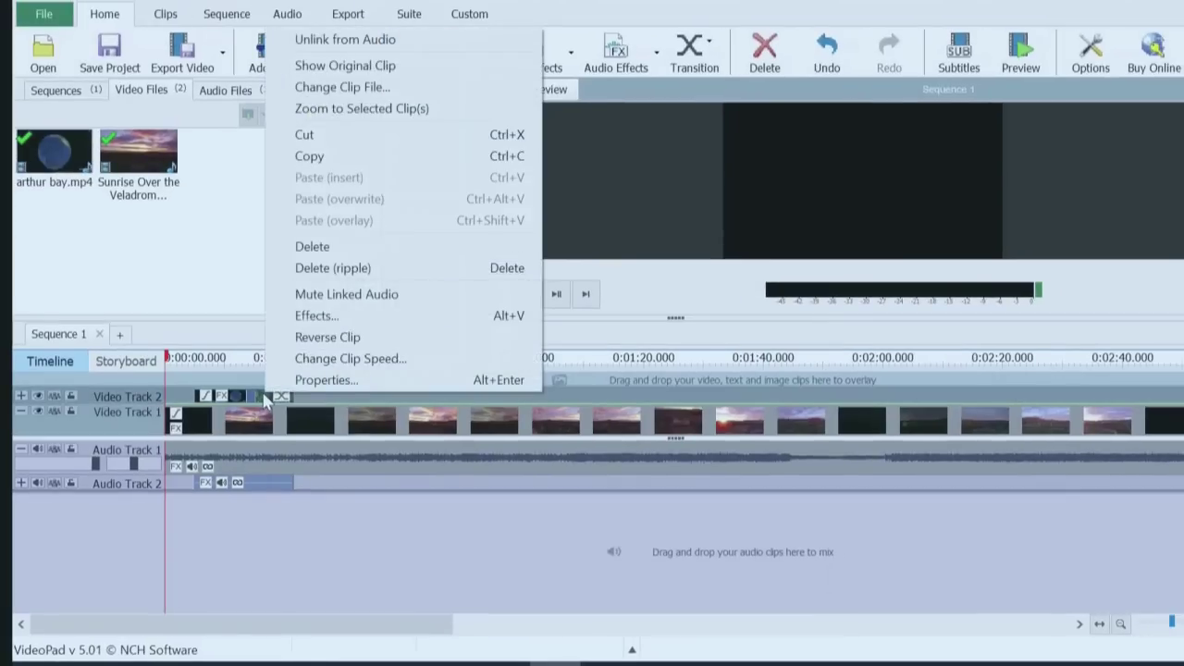
{"action": "left_click", "coordinate": [362, 40]}
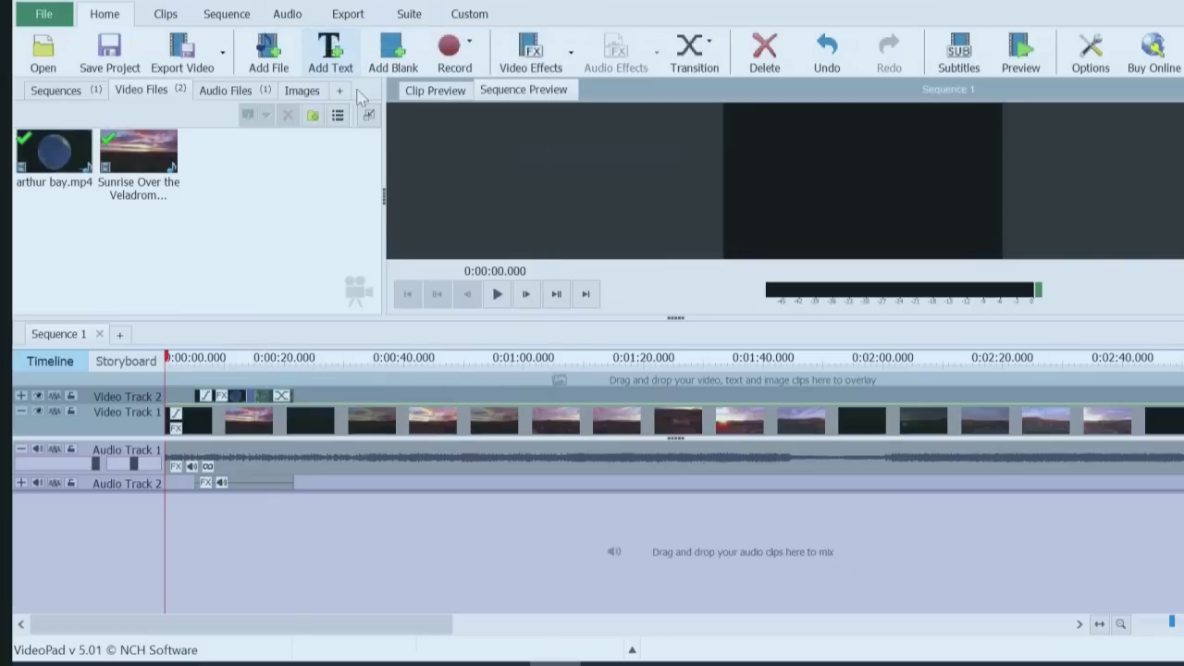
Step: Delete the detached arthur bay audio clip from Audio Track 2
{"action": "left_click", "coordinate": [255, 484]}
{"action": "right_click", "coordinate": [255, 492]}
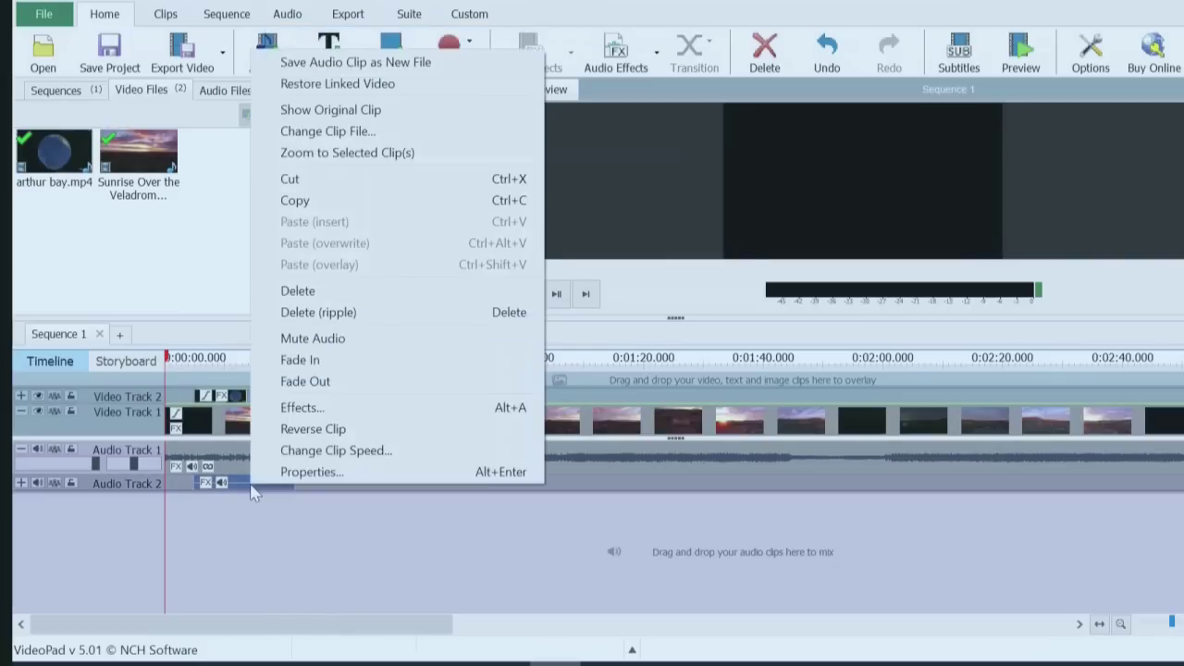
{"action": "left_click", "coordinate": [311, 296]}
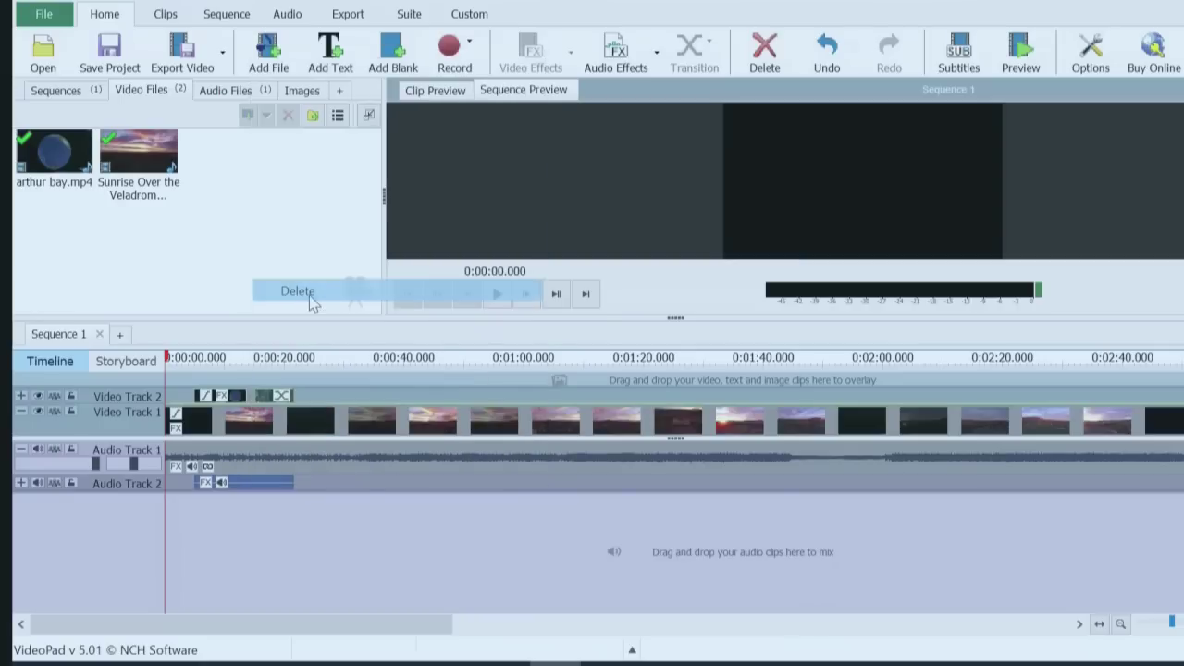
{"action": "right_click", "coordinate": [236, 483]}
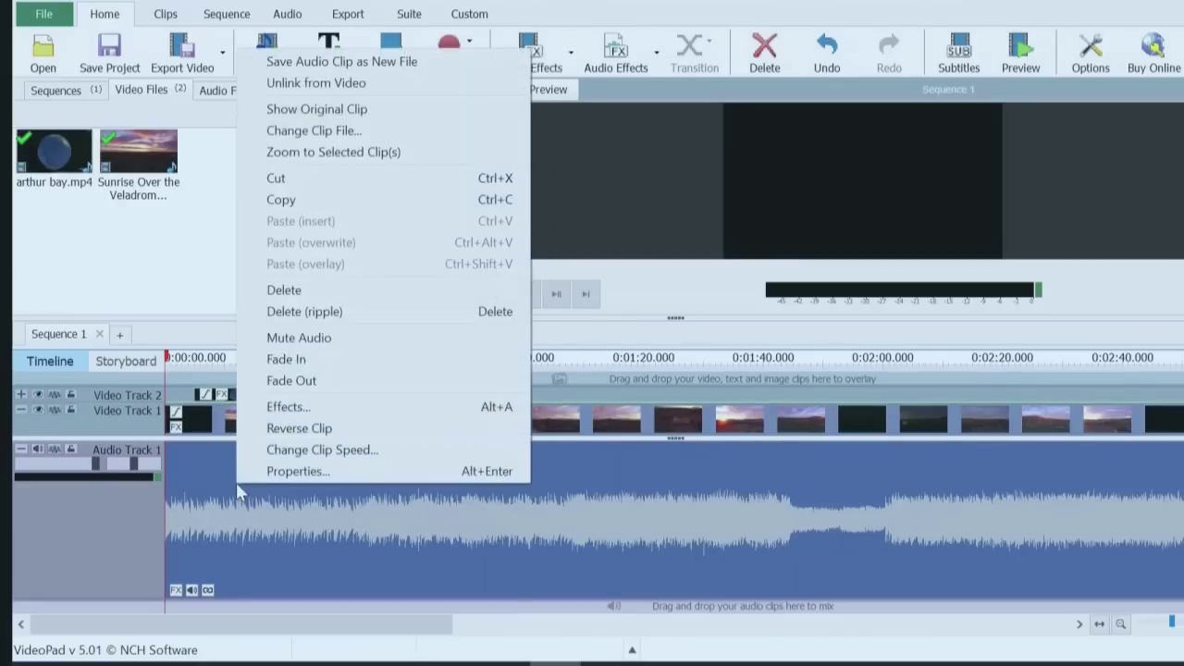
{"action": "left_click", "coordinate": [296, 568]}
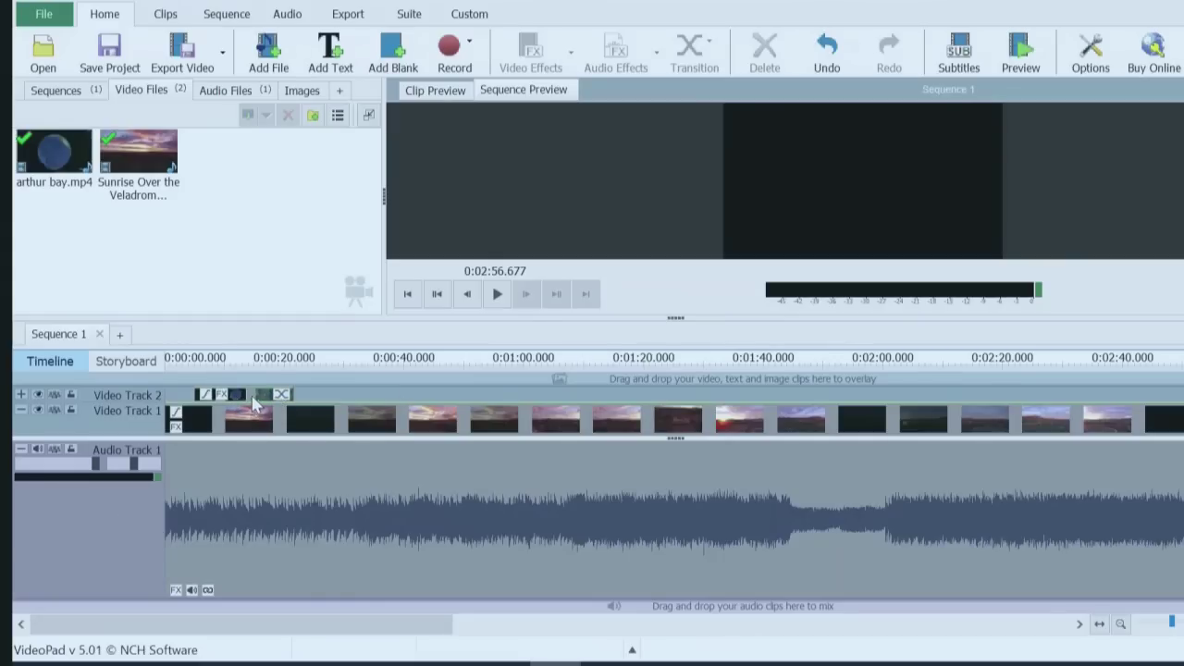
Step: Jump to 0:00:10.626 and select the arthur bay overlay clip on Video Track 2
{"action": "mouse_move", "coordinate": [256, 404]}
{"action": "left_click", "coordinate": [231, 383]}
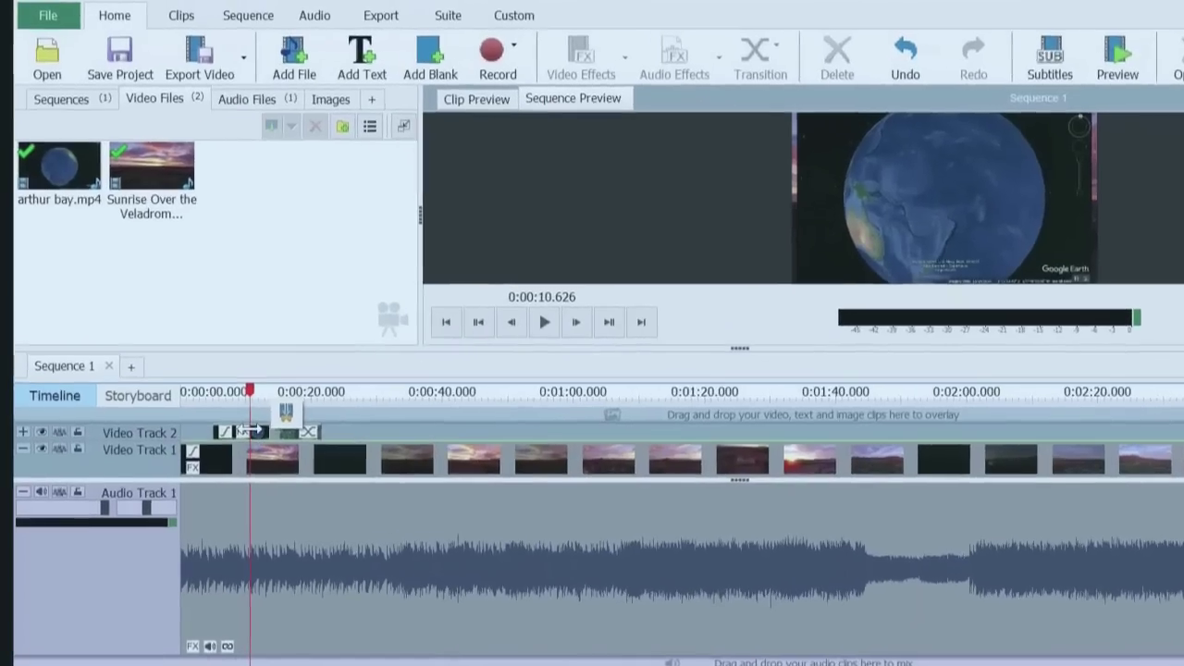
{"action": "left_click", "coordinate": [269, 432]}
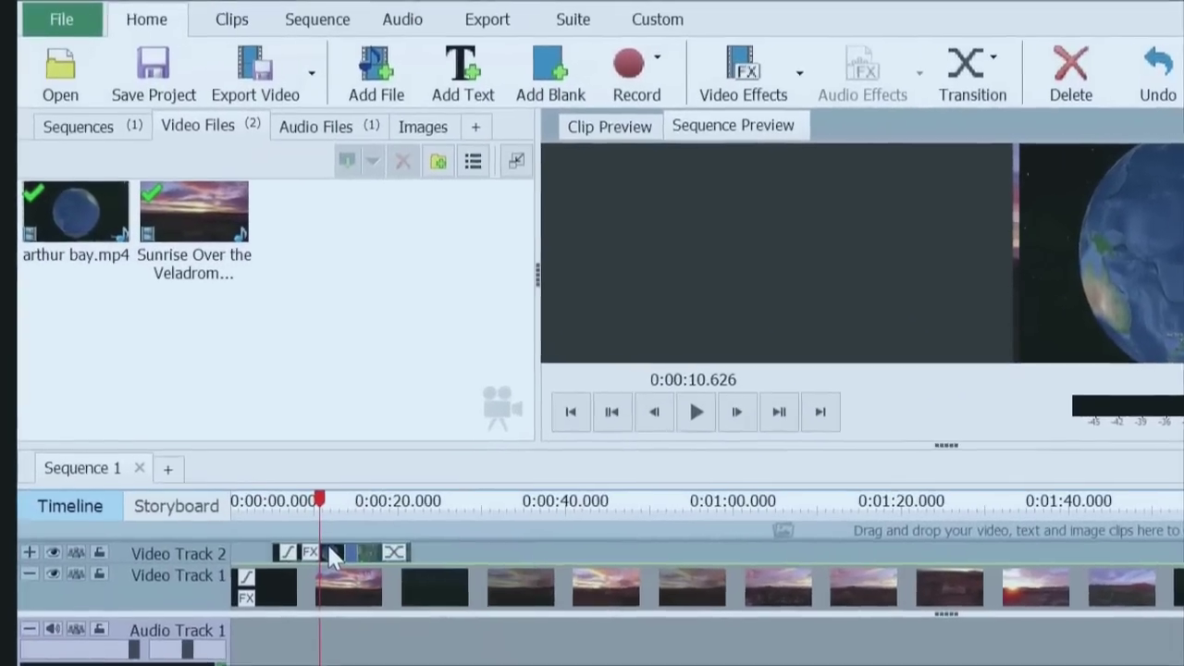
Step: Add a Scale effect to the arthur bay overlay clip
{"action": "right_click", "coordinate": [315, 529]}
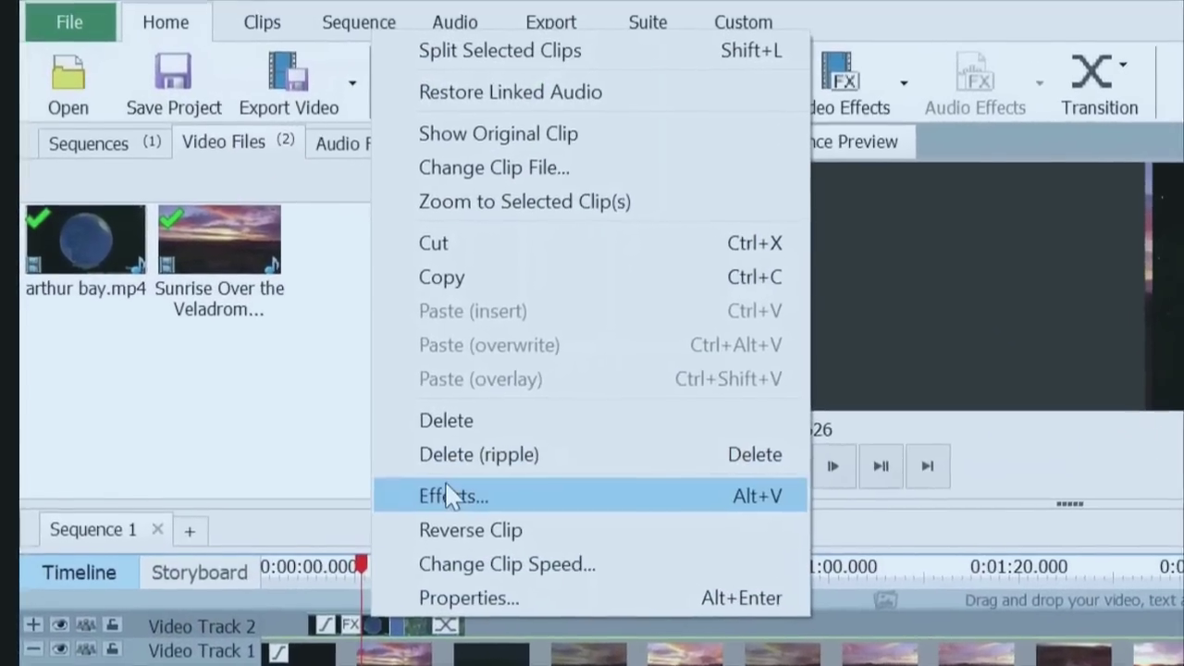
{"action": "left_click", "coordinate": [450, 497]}
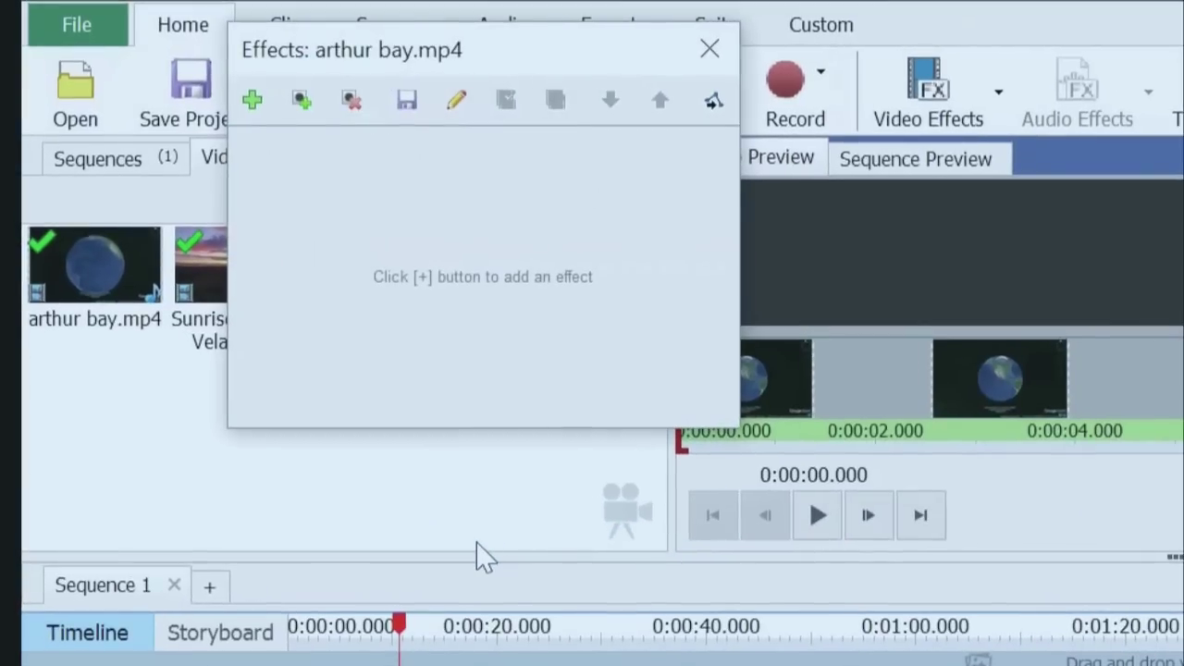
{"action": "left_click", "coordinate": [254, 103]}
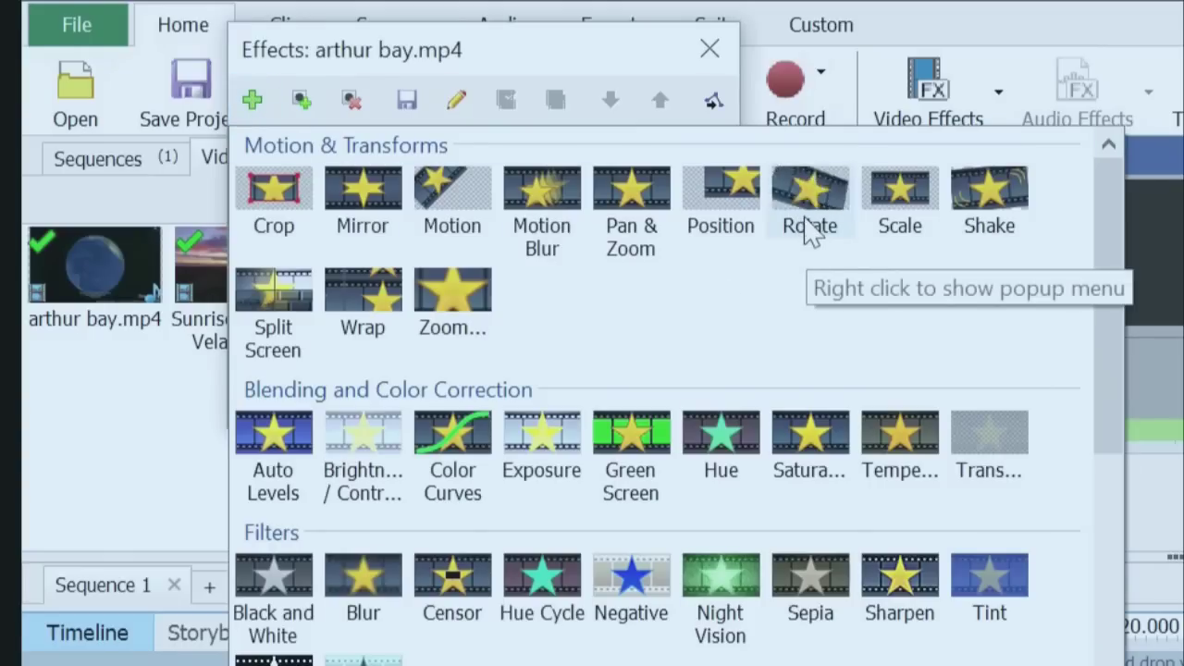
{"action": "left_click", "coordinate": [898, 206]}
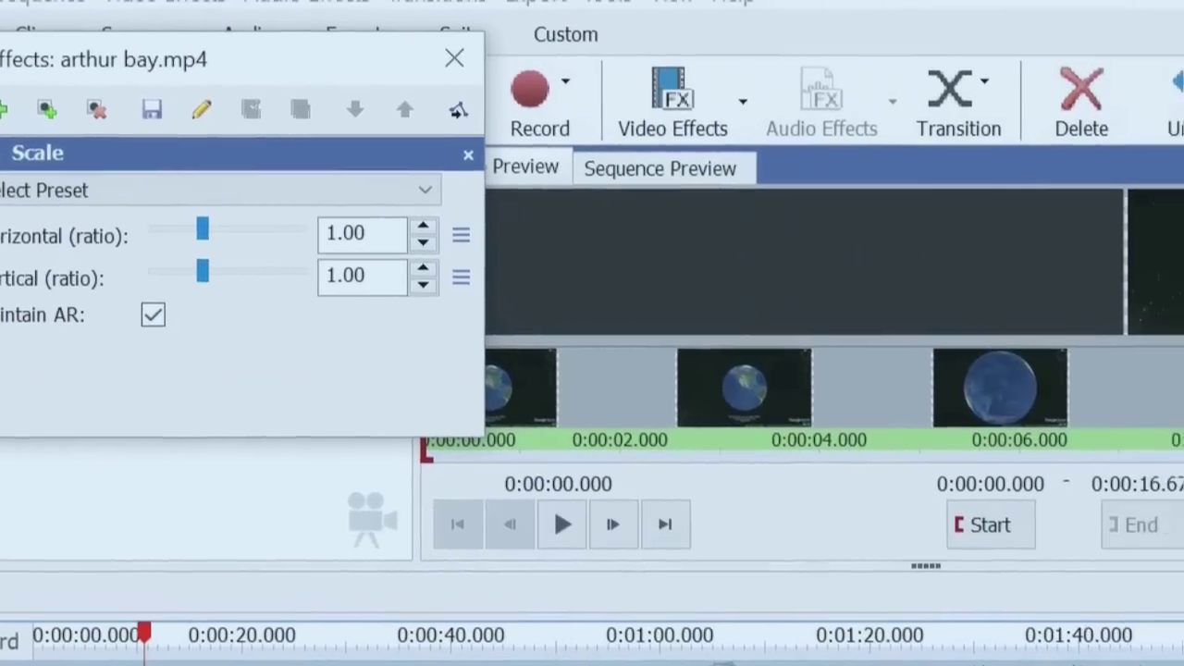
Step: Set the Scale horizontal ratio to 0.50, keeping aspect ratio for half size
{"action": "left_click_drag", "start_coordinate": [278, 64], "coordinate": [689, 104]}
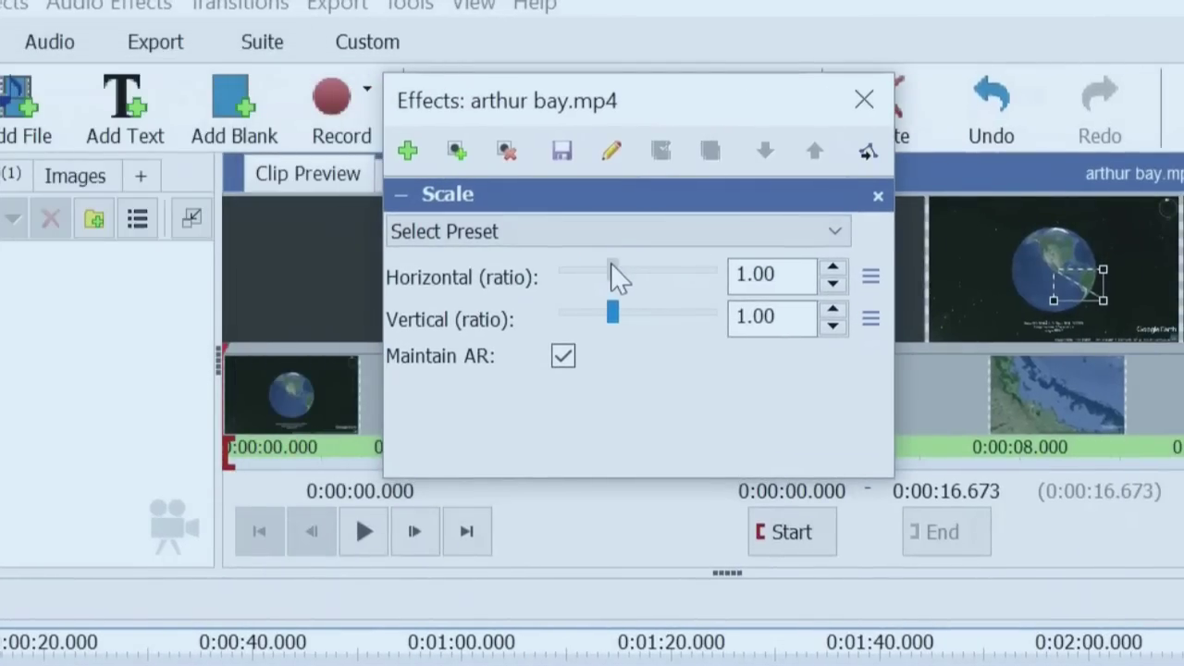
{"action": "left_click_drag", "start_coordinate": [612, 264], "coordinate": [585, 266]}
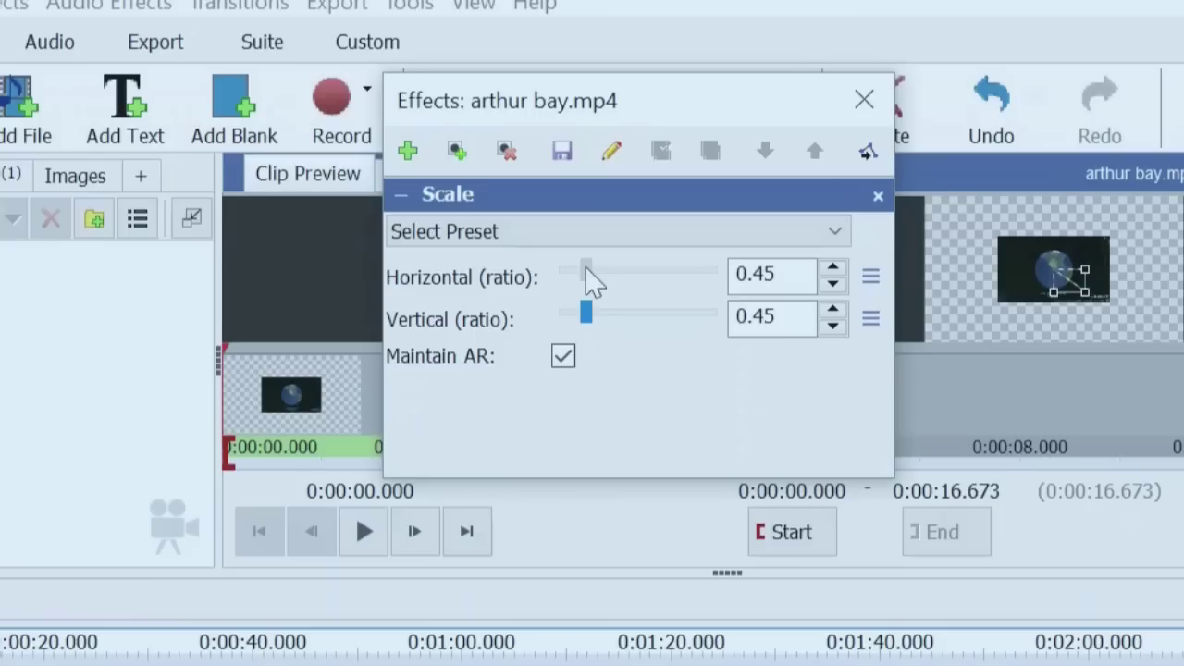
{"action": "double_click", "coordinate": [762, 272]}
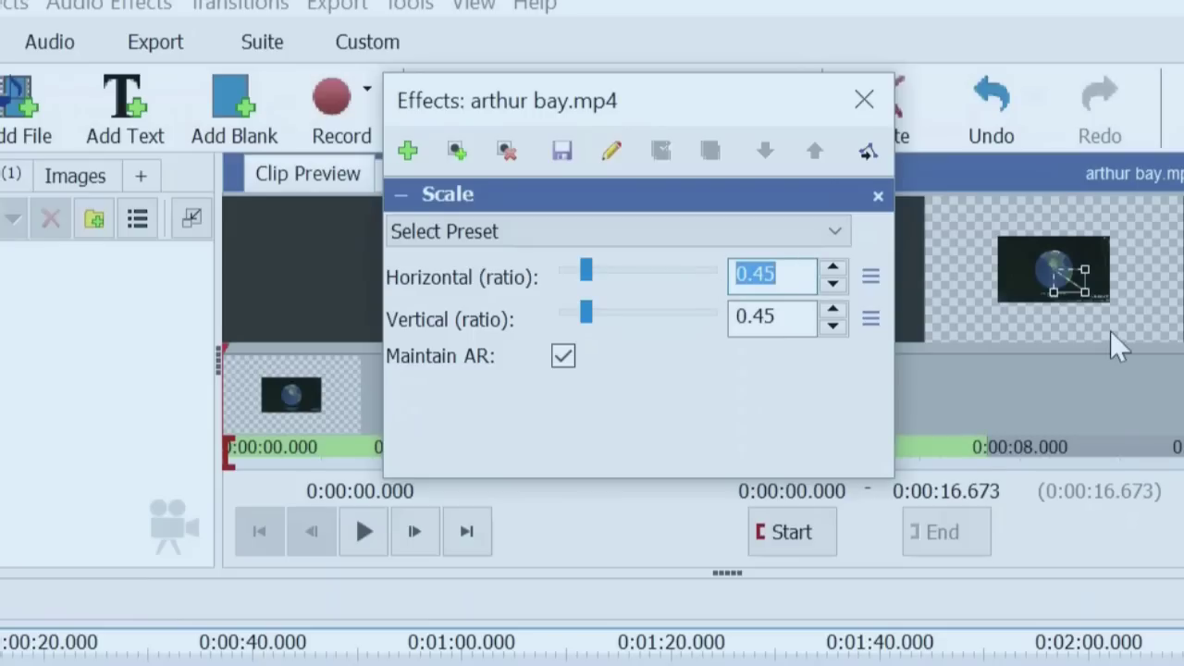
{"action": "type", "text": "00"}
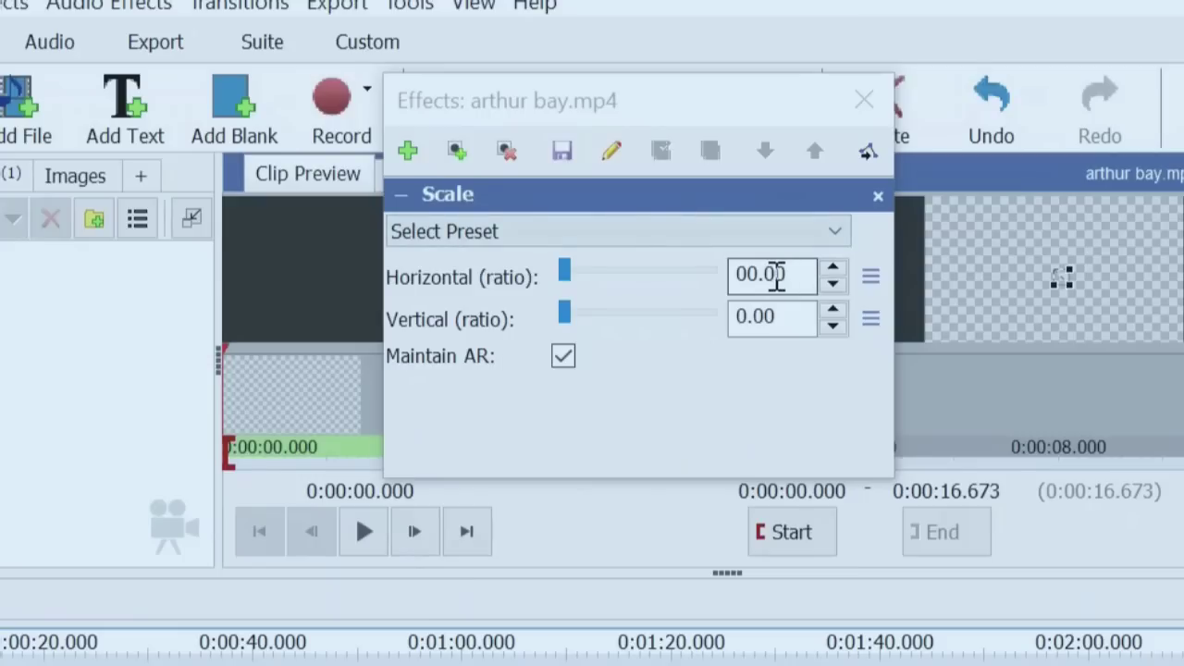
{"action": "double_click", "coordinate": [775, 274]}
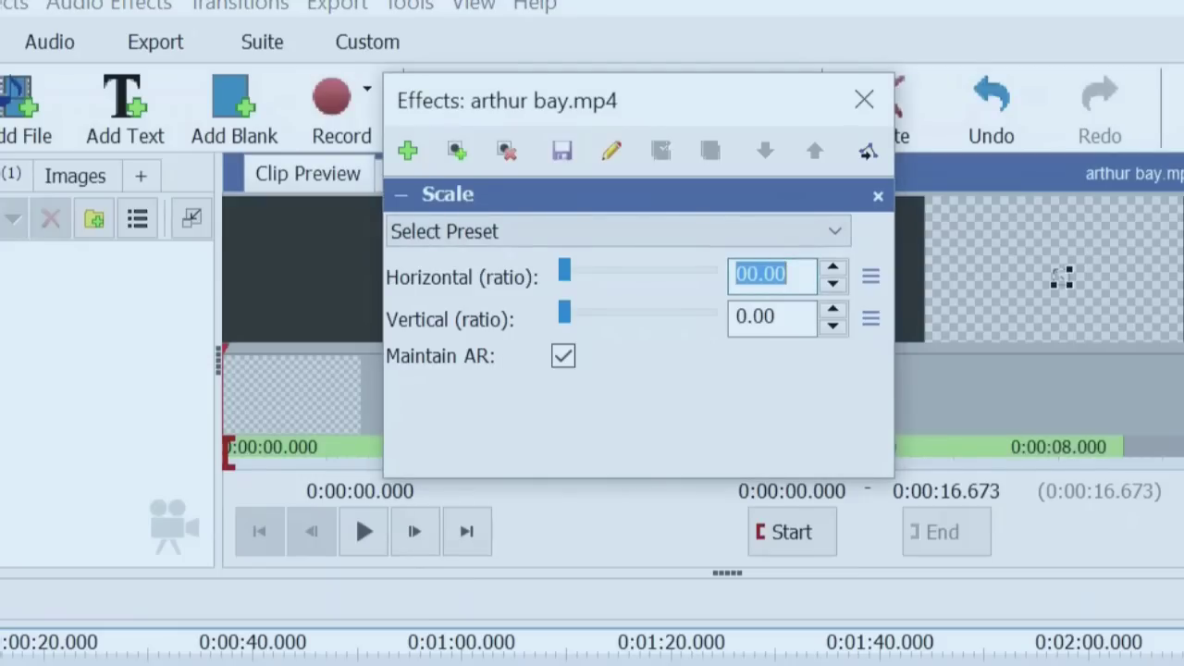
{"action": "type", "text": "0.50"}
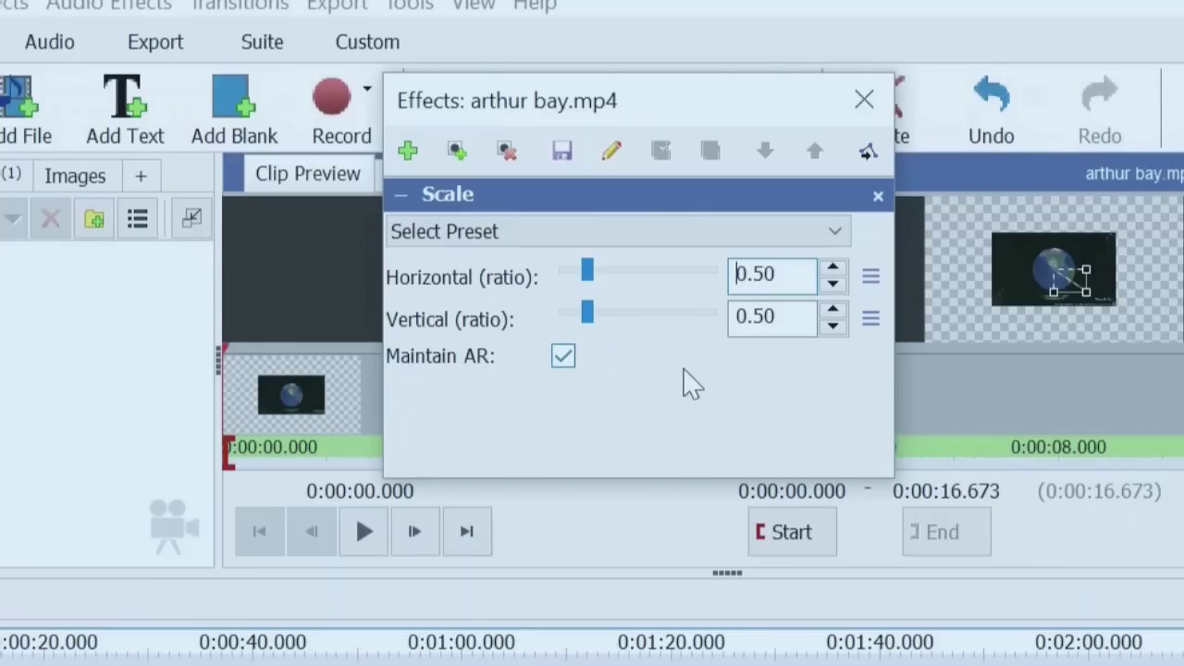
Step: Add a Position effect at -24 horizontal and 18 vertical, then close the effects window
{"action": "left_click", "coordinate": [408, 153]}
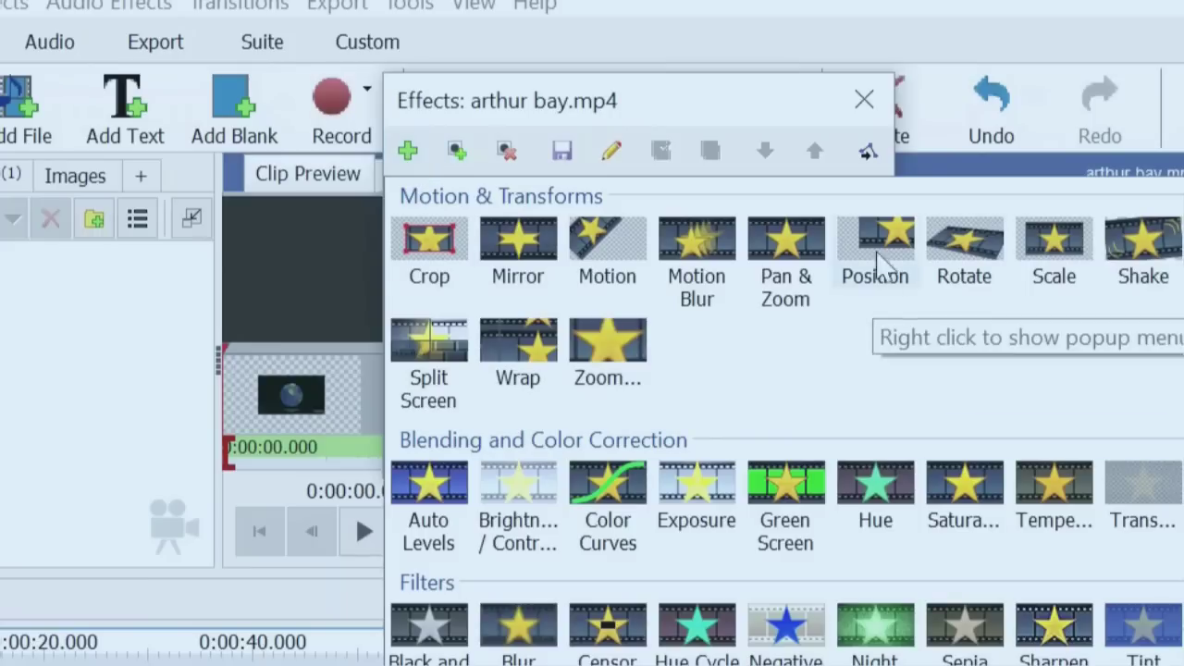
{"action": "left_click", "coordinate": [880, 251]}
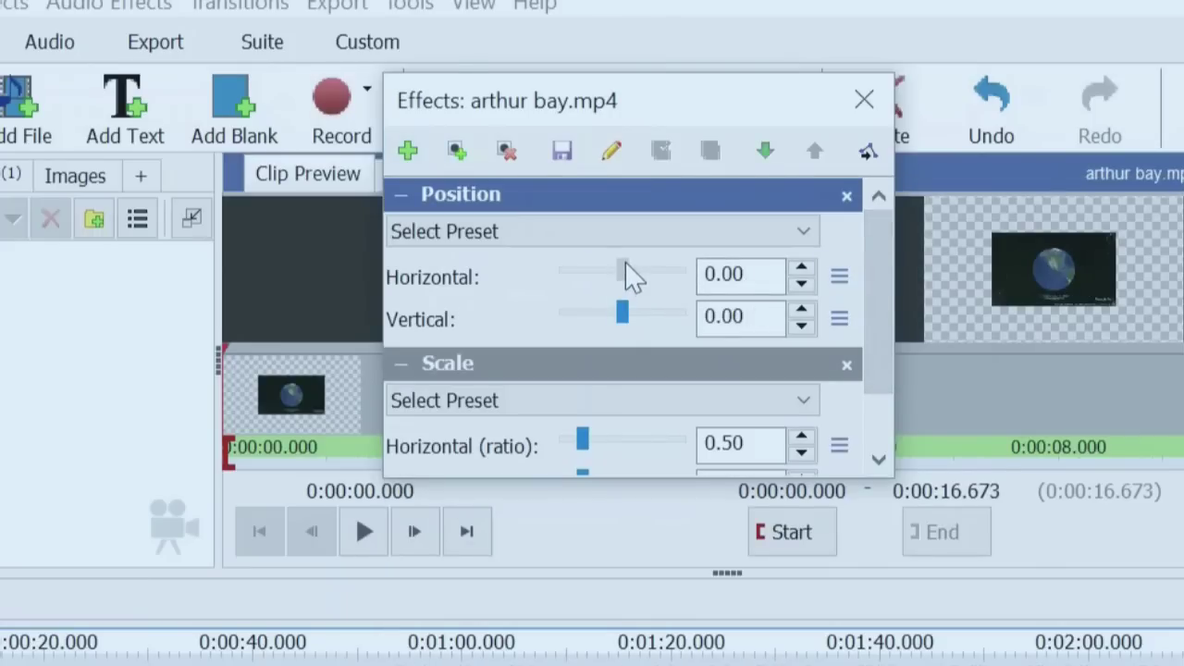
{"action": "mouse_move", "coordinate": [625, 261]}
{"action": "left_mouse_down"}
{"action": "mouse_move", "coordinate": [642, 267]}
{"action": "mouse_move", "coordinate": [590, 259]}
{"action": "mouse_move", "coordinate": [608, 269]}
{"action": "left_mouse_up"}
{"action": "mouse_move", "coordinate": [620, 317]}
{"action": "left_mouse_down"}
{"action": "mouse_move", "coordinate": [597, 308]}
{"action": "mouse_move", "coordinate": [628, 306]}
{"action": "left_mouse_up"}
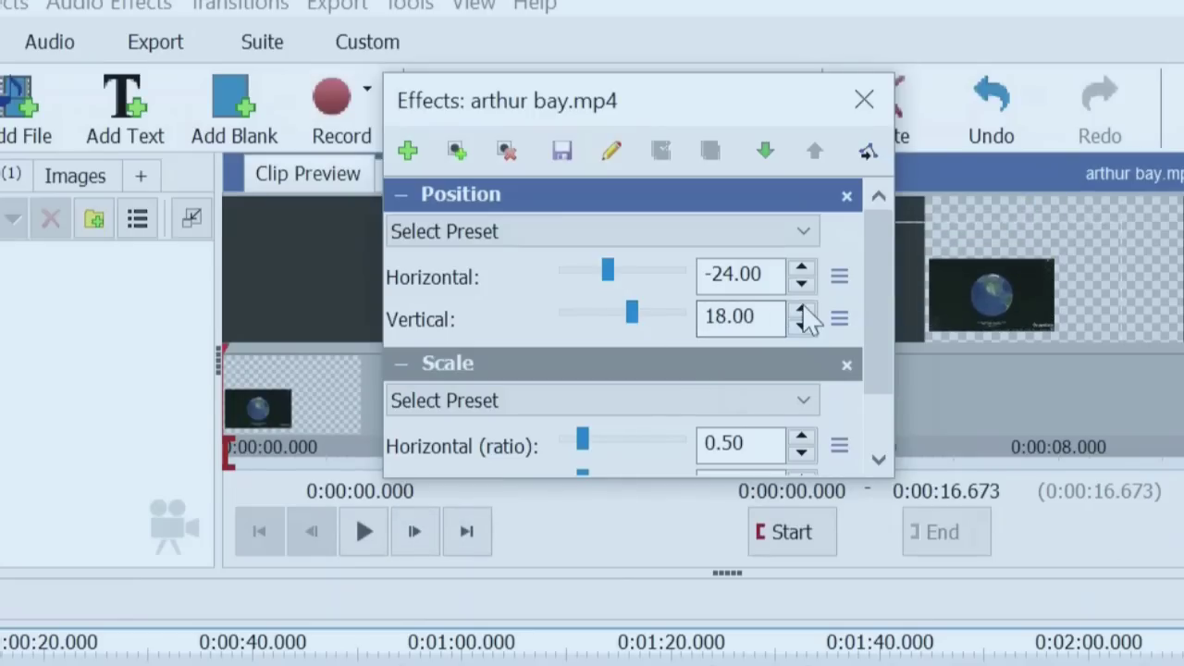
{"action": "left_click", "coordinate": [865, 103]}
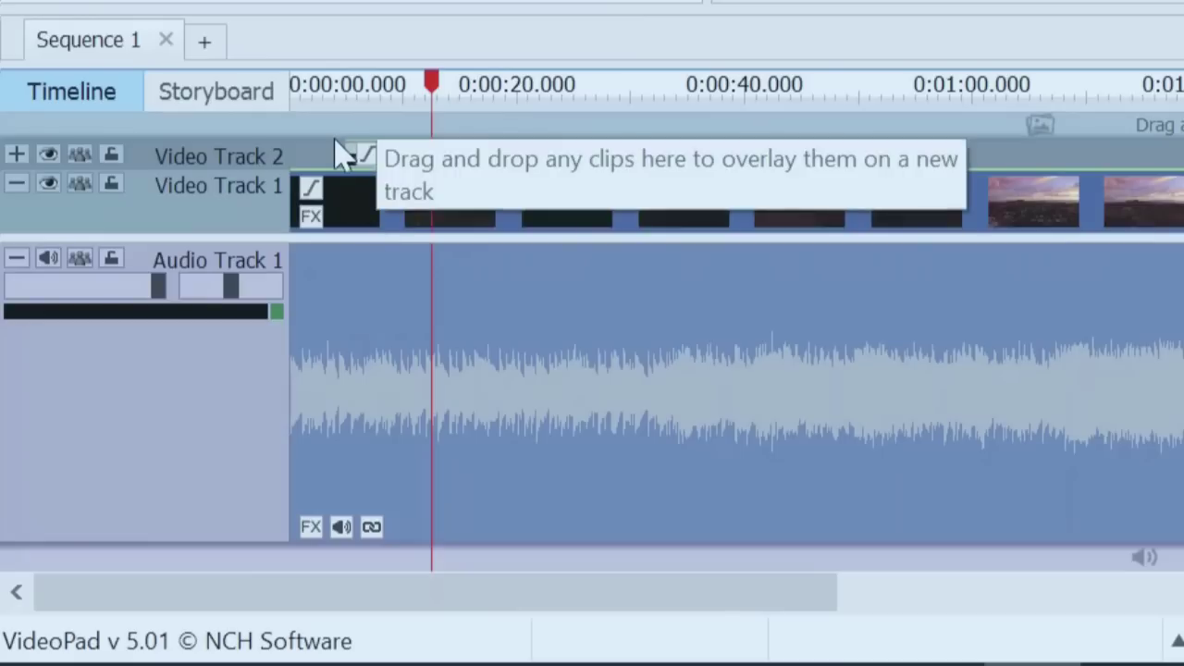
Step: Split all tracks at 0:00:04.389
{"action": "left_click", "coordinate": [333, 85]}
{"action": "left_click_drag", "start_coordinate": [337, 93], "coordinate": [343, 97]}
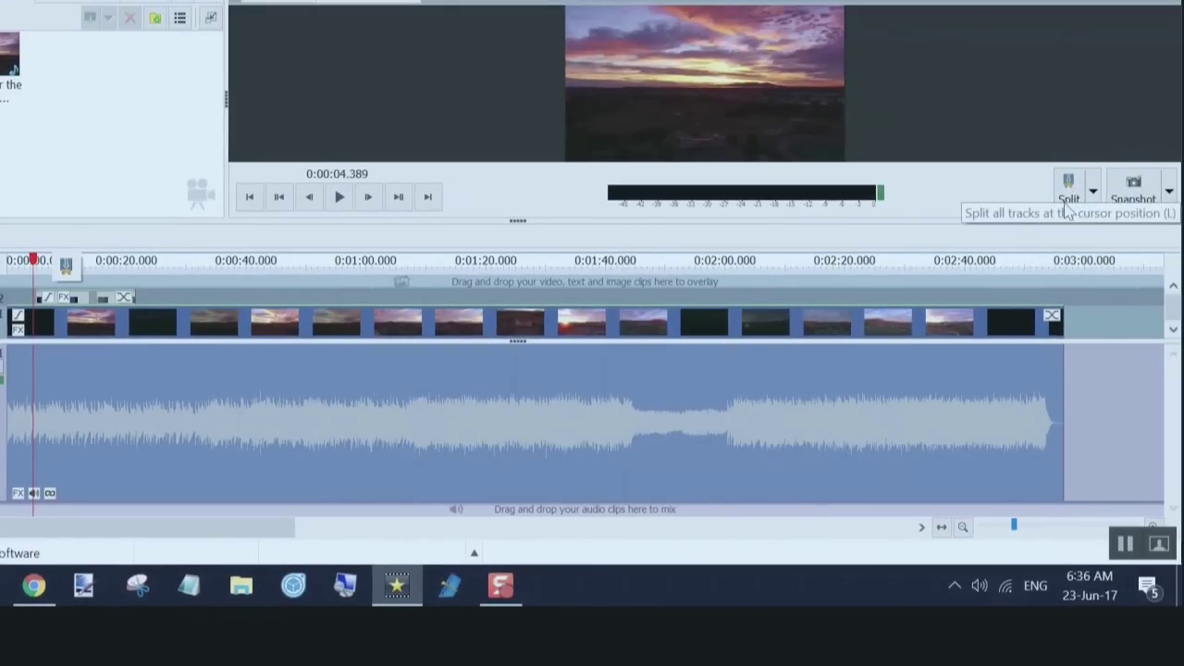
{"action": "left_click", "coordinate": [1068, 190]}
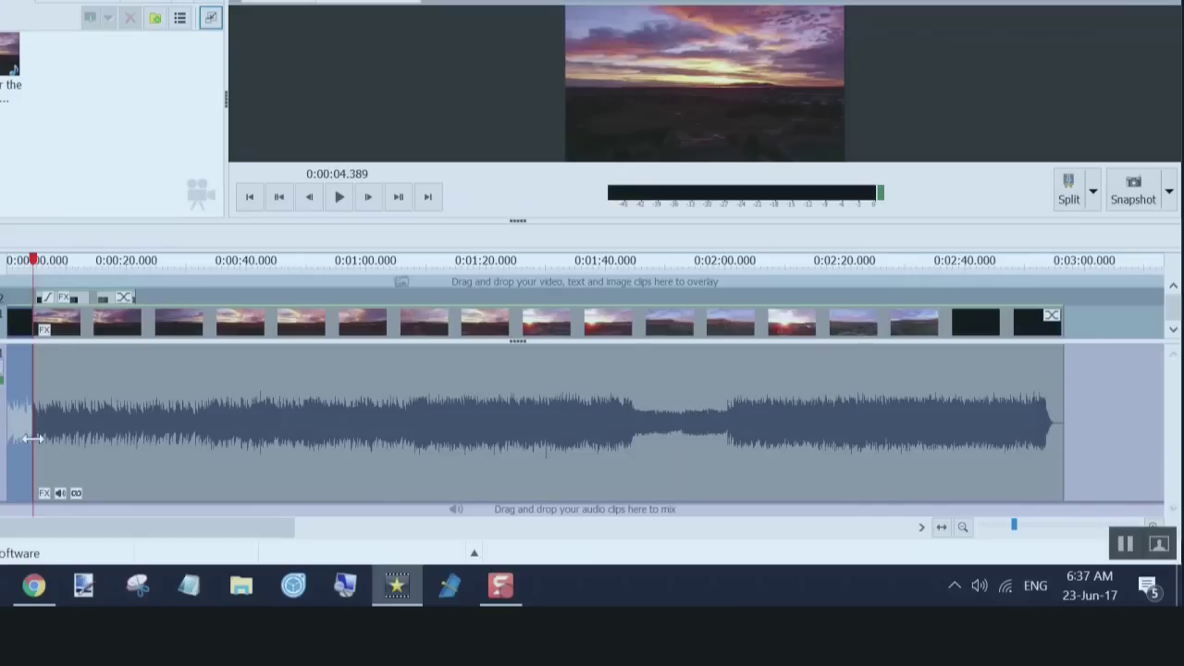
Step: Delete the short first piece and slide the audio and video clips back to 0:00
{"action": "right_click", "coordinate": [17, 333]}
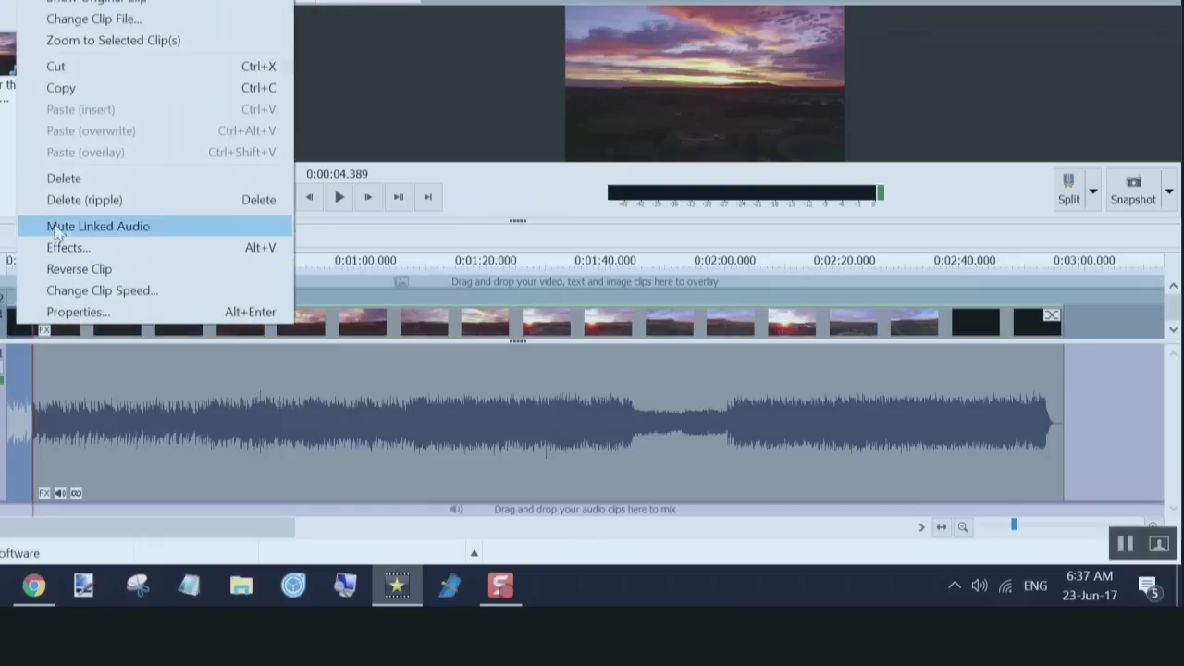
{"action": "left_click", "coordinate": [78, 182]}
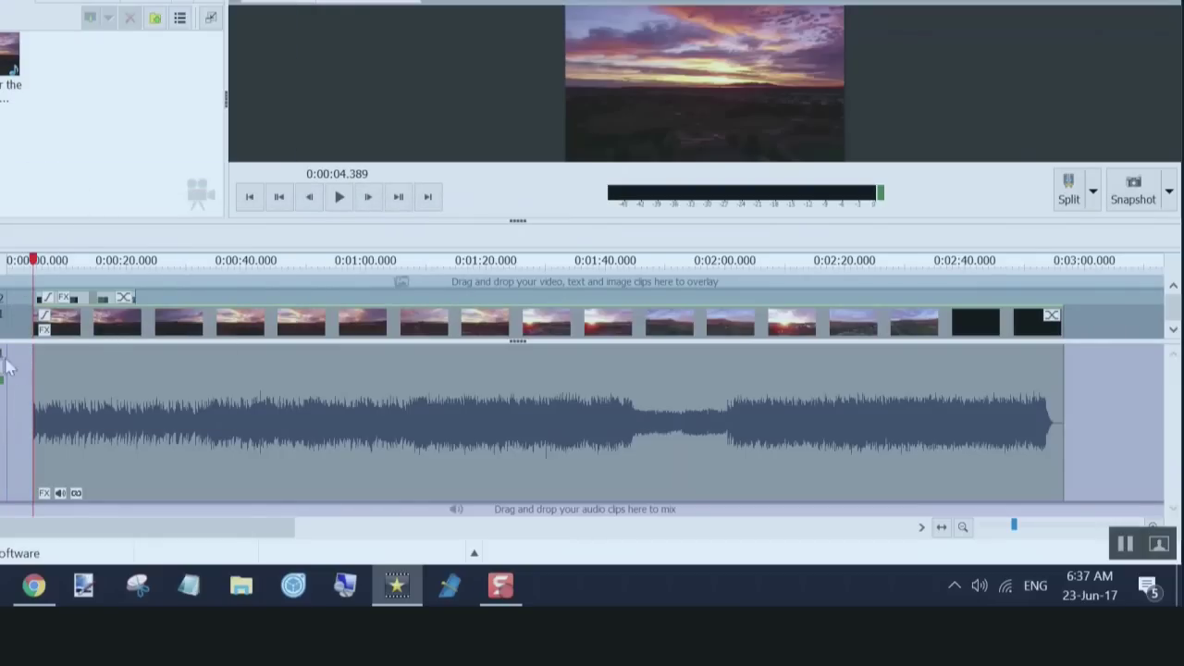
{"action": "left_click_drag", "start_coordinate": [123, 387], "coordinate": [103, 378]}
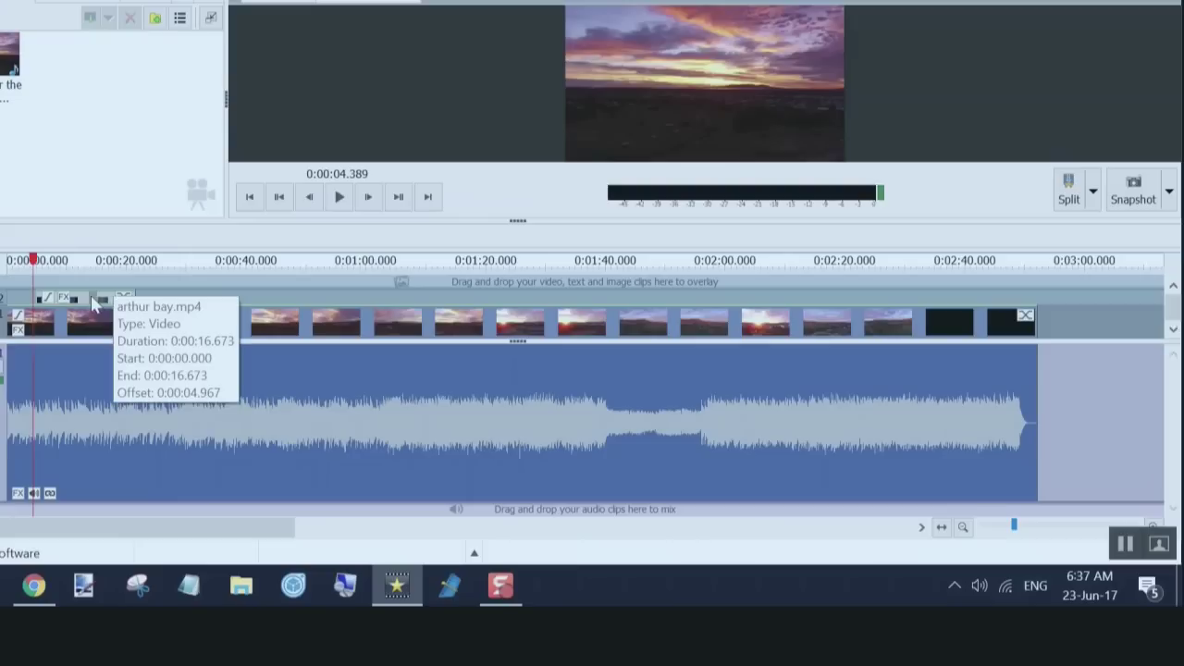
{"action": "left_click_drag", "start_coordinate": [92, 304], "coordinate": [67, 316]}
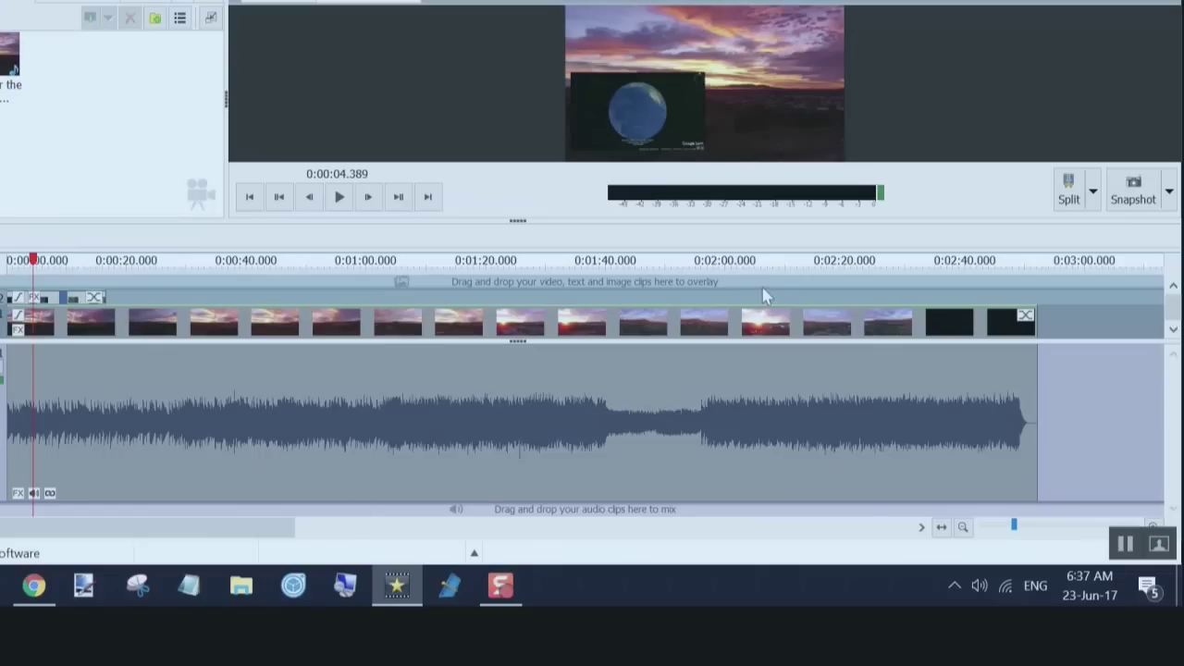
Step: Split the sunrise clip at 0:46.201
{"action": "left_click", "coordinate": [288, 282]}
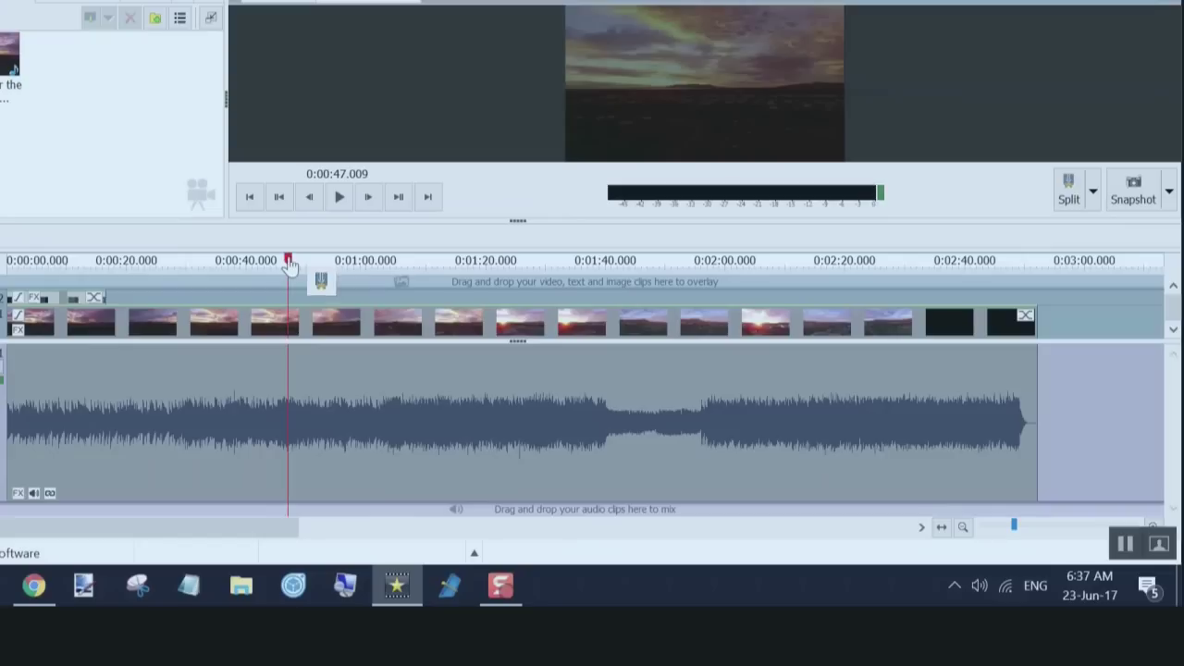
{"action": "left_click", "coordinate": [336, 261]}
{"action": "left_click_drag", "start_coordinate": [339, 265], "coordinate": [285, 264]}
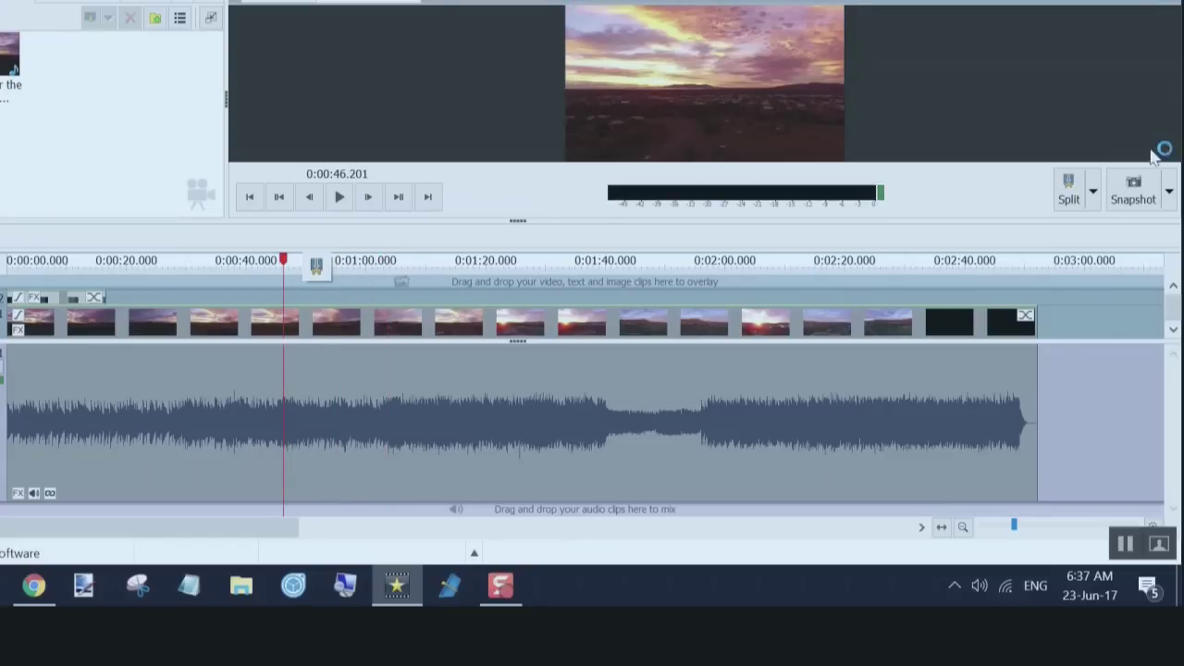
{"action": "left_click", "coordinate": [1070, 193]}
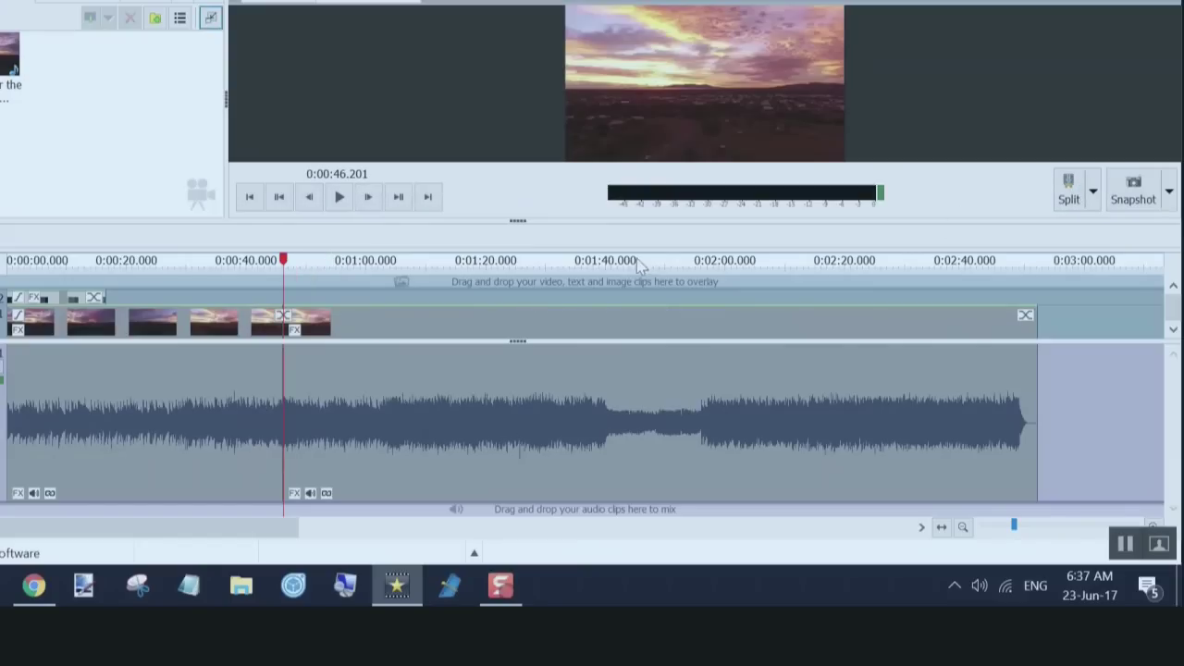
{"action": "left_click", "coordinate": [222, 333]}
{"action": "left_click", "coordinate": [389, 320]}
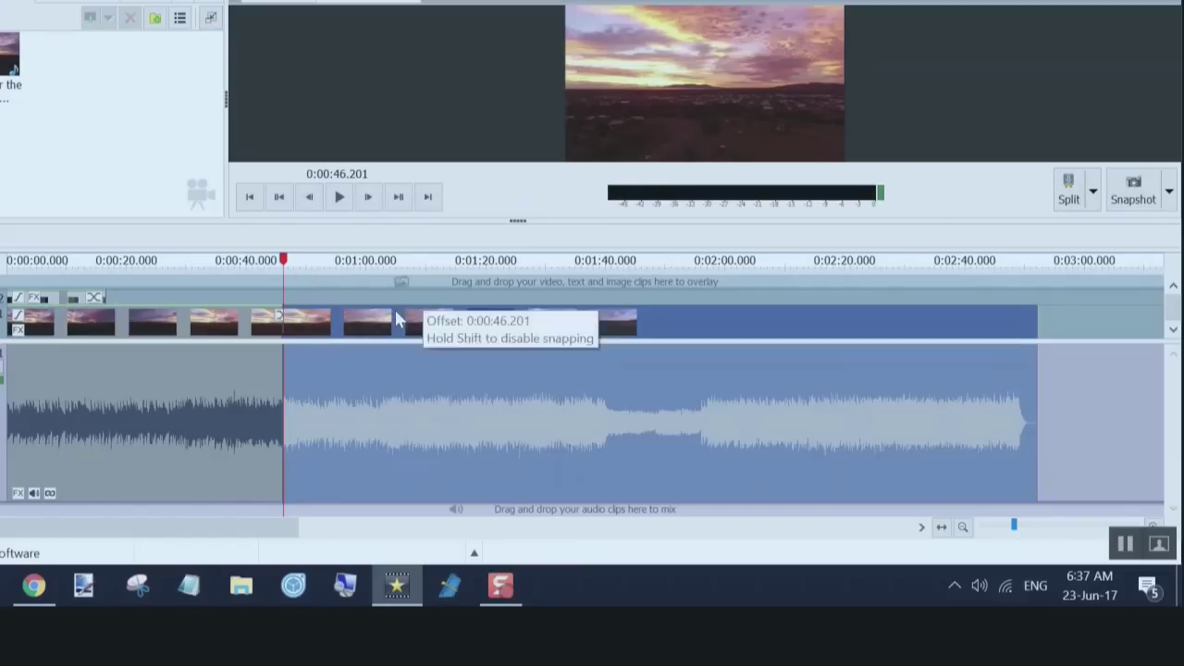
Step: Split again at 0:58.675, delete the middle piece, and close the gap
{"action": "left_click_drag", "start_coordinate": [283, 259], "coordinate": [358, 260]}
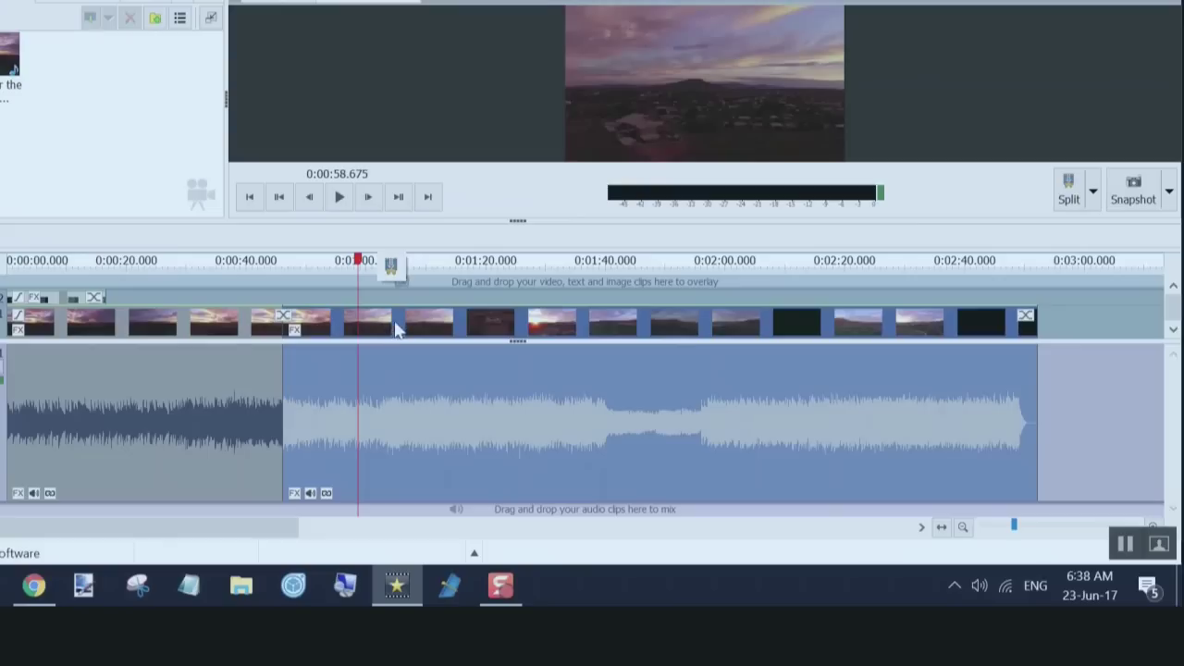
{"action": "left_click", "coordinate": [1068, 189]}
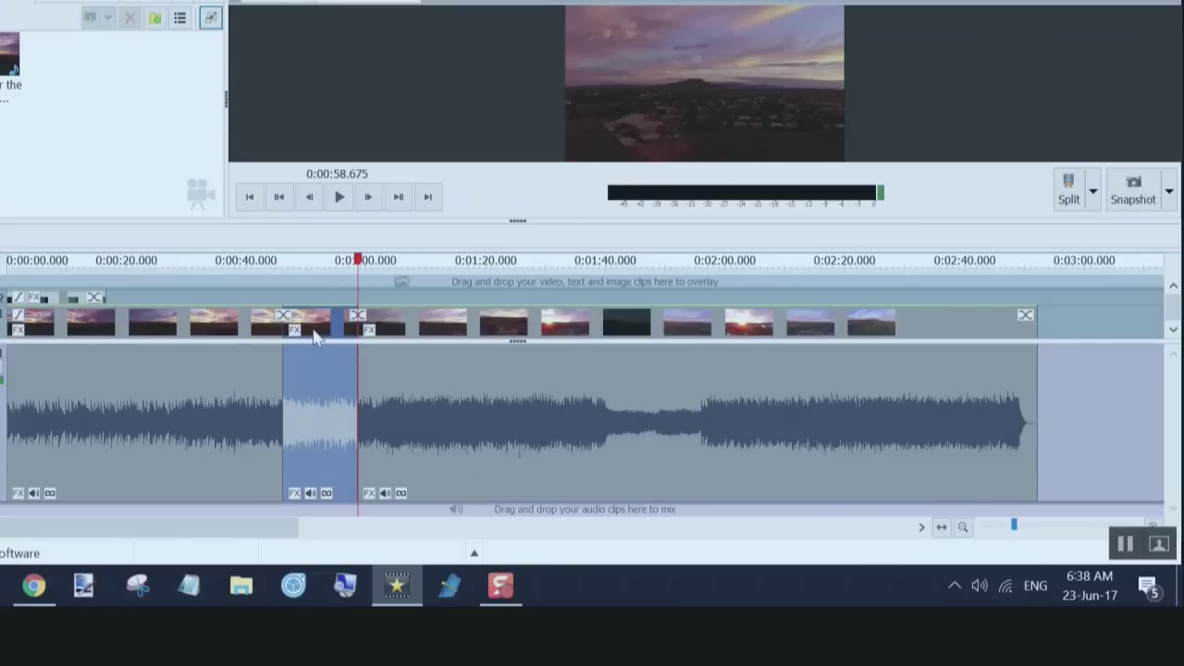
{"action": "right_click", "coordinate": [314, 332]}
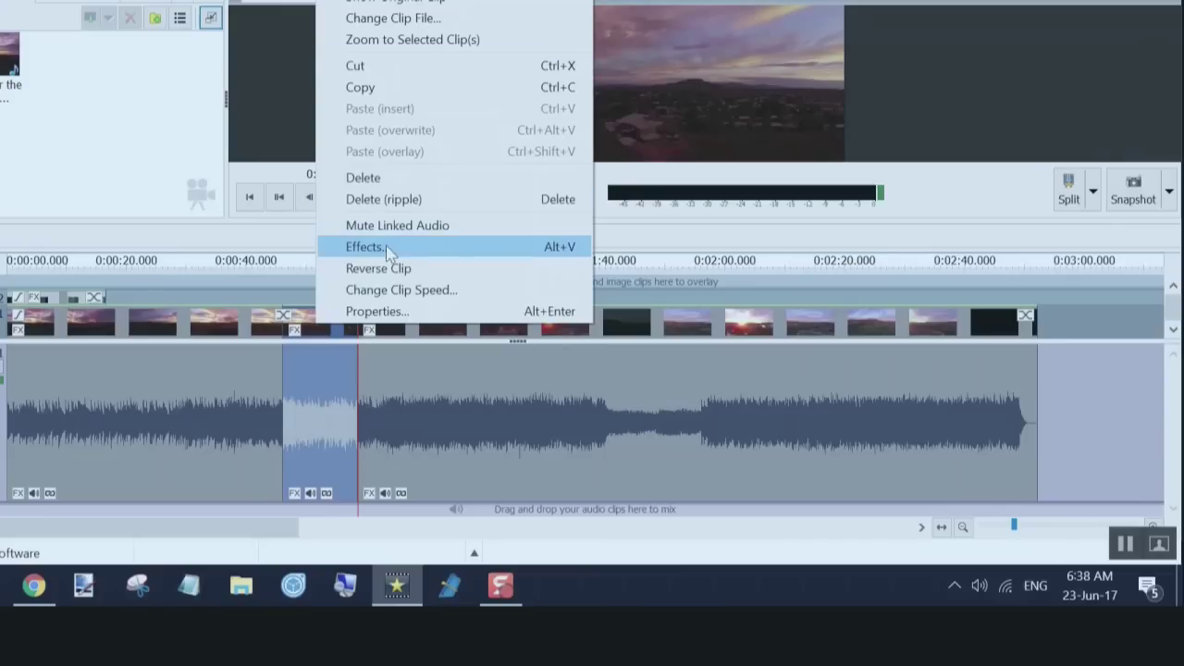
{"action": "left_click", "coordinate": [390, 188]}
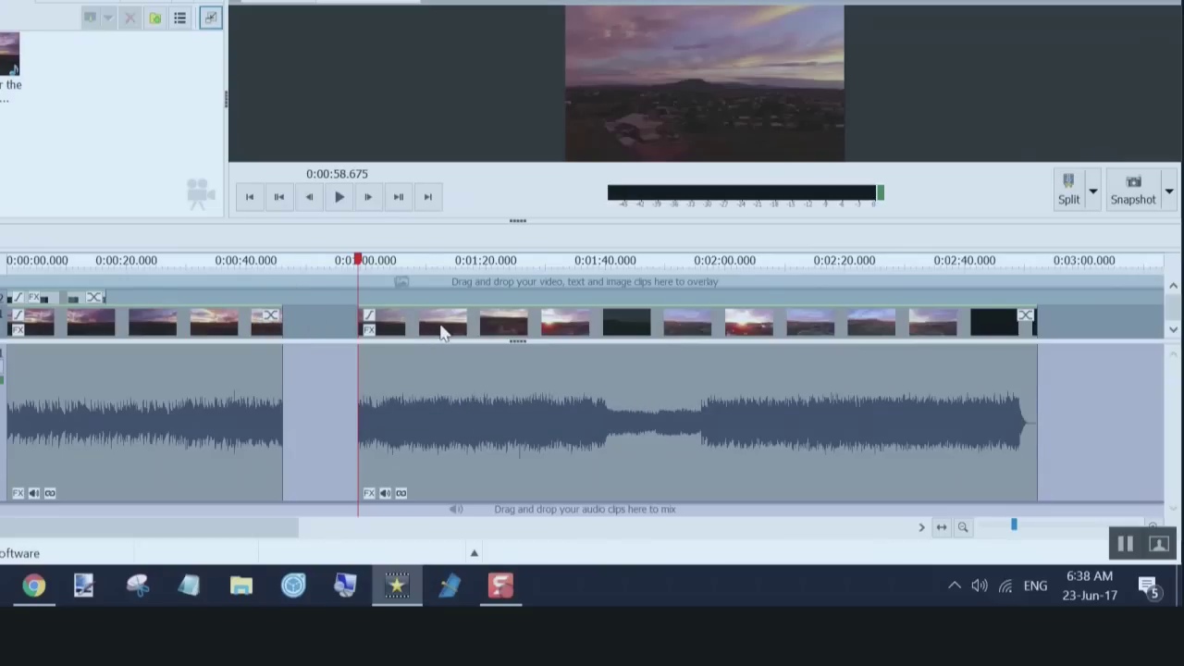
{"action": "left_click_drag", "start_coordinate": [442, 333], "coordinate": [367, 340]}
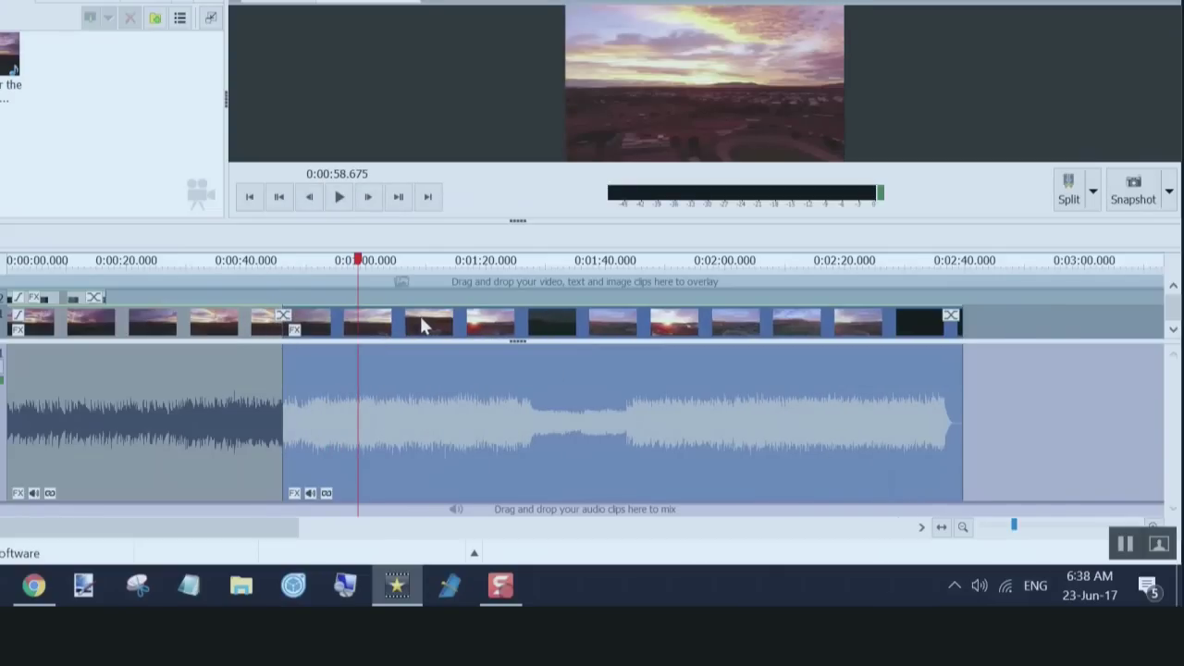
Step: Insert a new text clip and start typing the title 'I am AussieMark'
{"action": "left_click", "coordinate": [206, 396]}
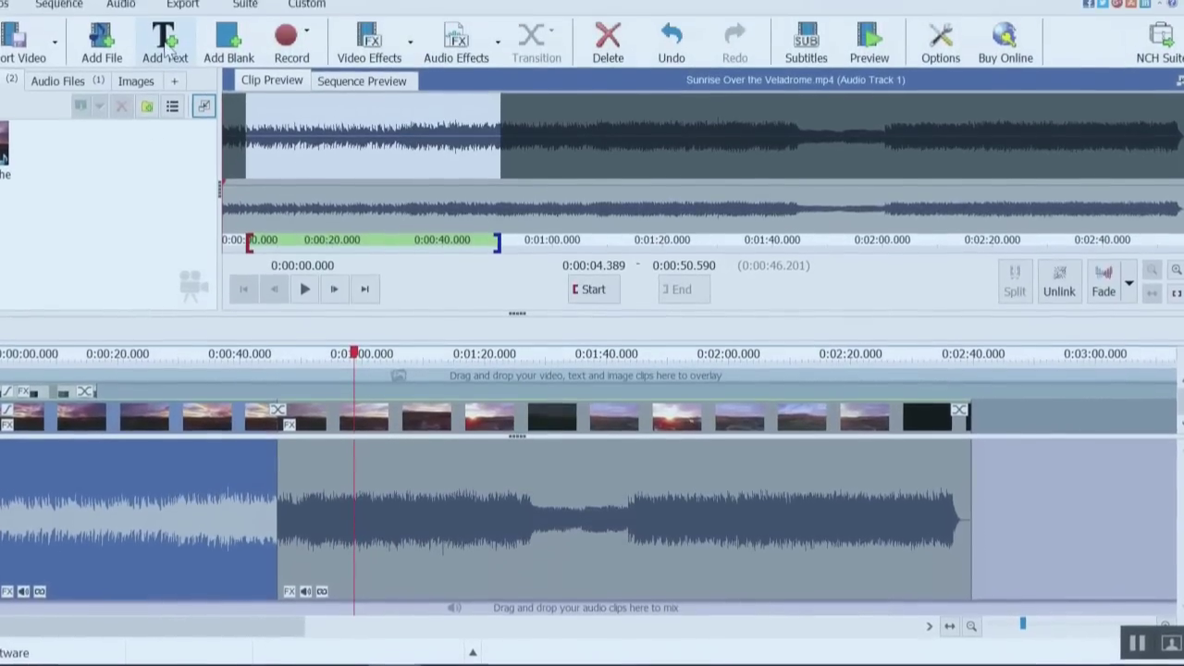
{"action": "left_click", "coordinate": [165, 48]}
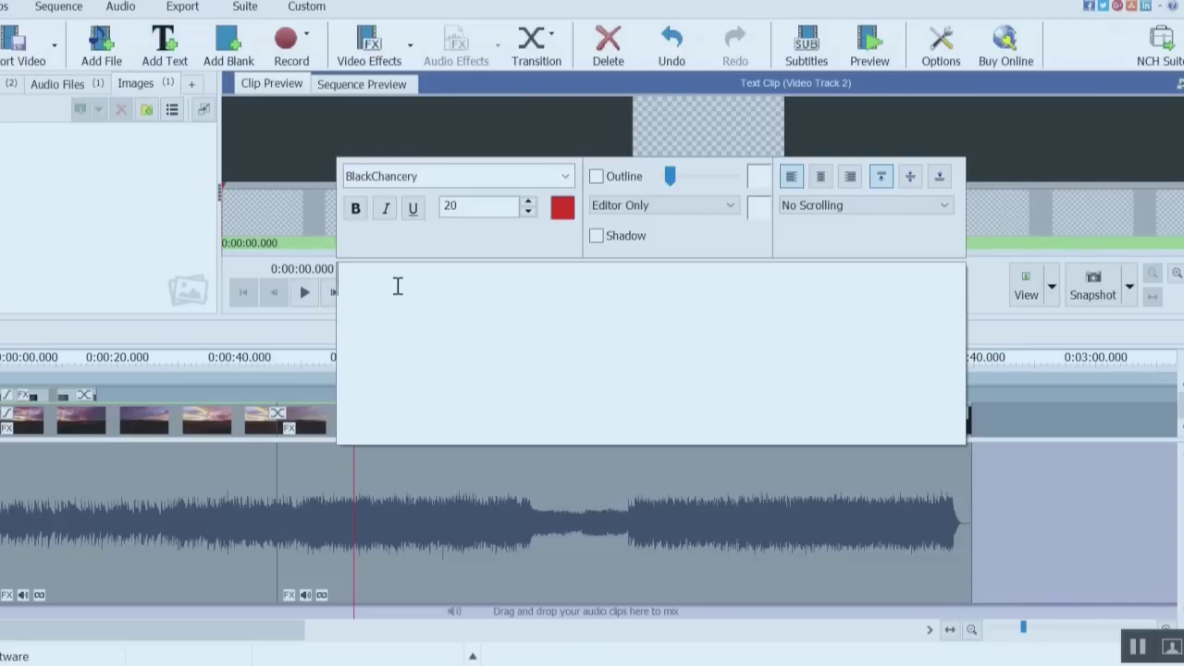
{"action": "type", "text": "I"}
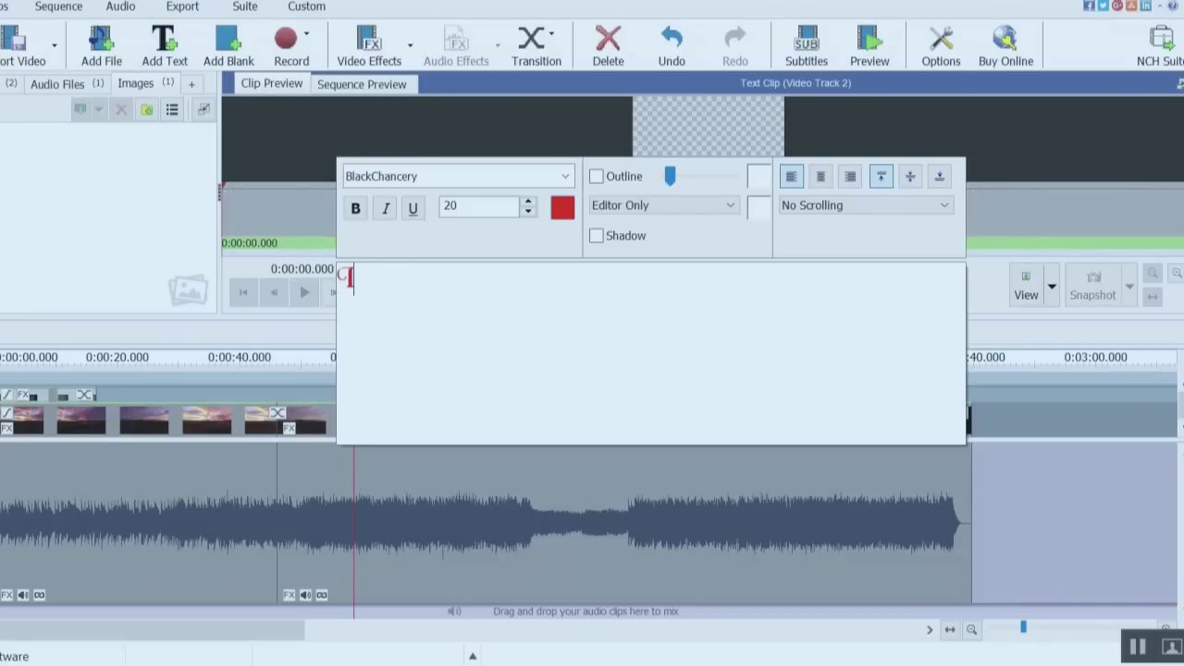
{"action": "type", "text": " am A"}
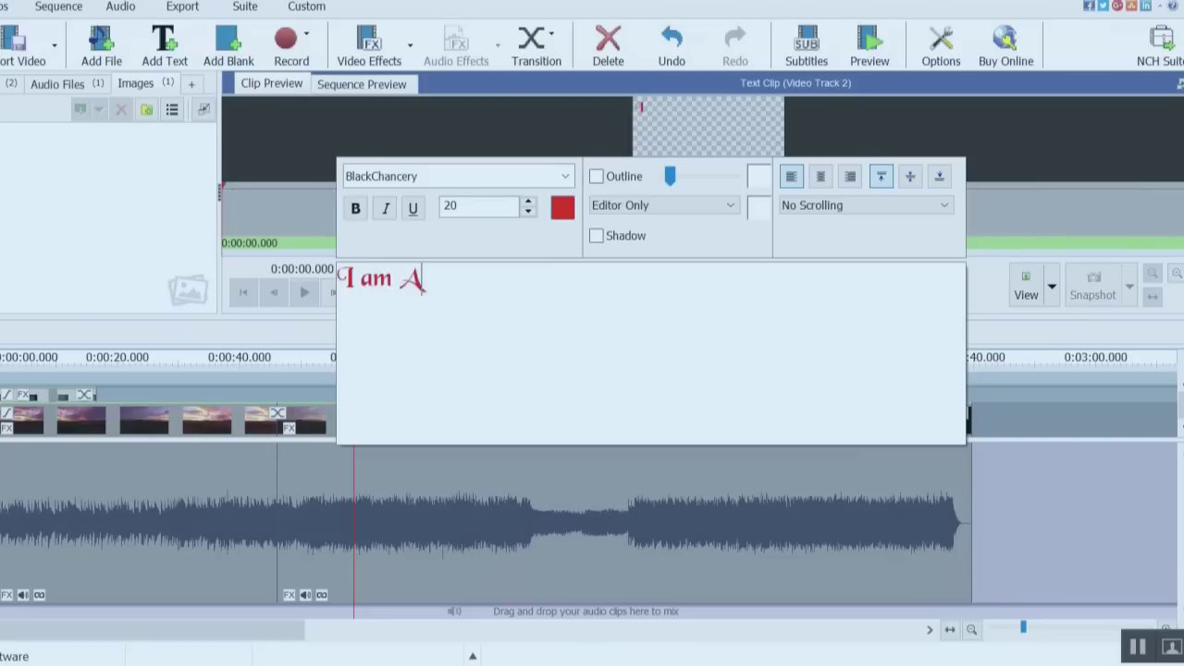
{"action": "type", "text": "ussieMark"}
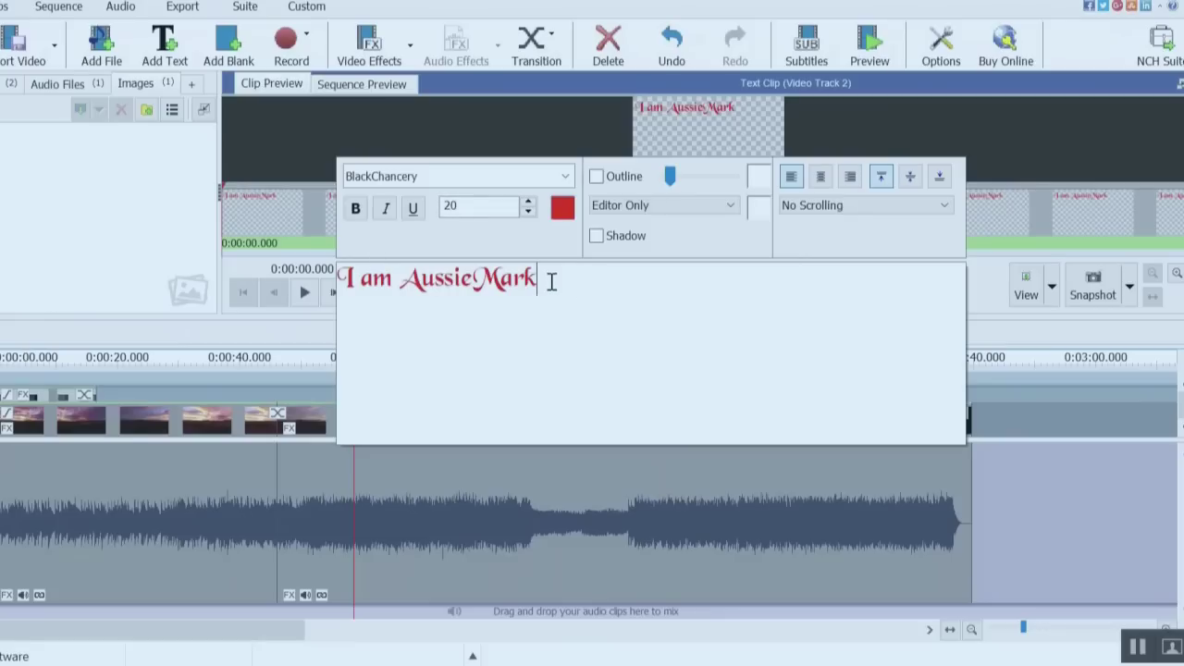
Step: Change the whole title to the Calligraphic font in purple, then return to the sequence
{"action": "left_click_drag", "start_coordinate": [550, 282], "coordinate": [339, 277]}
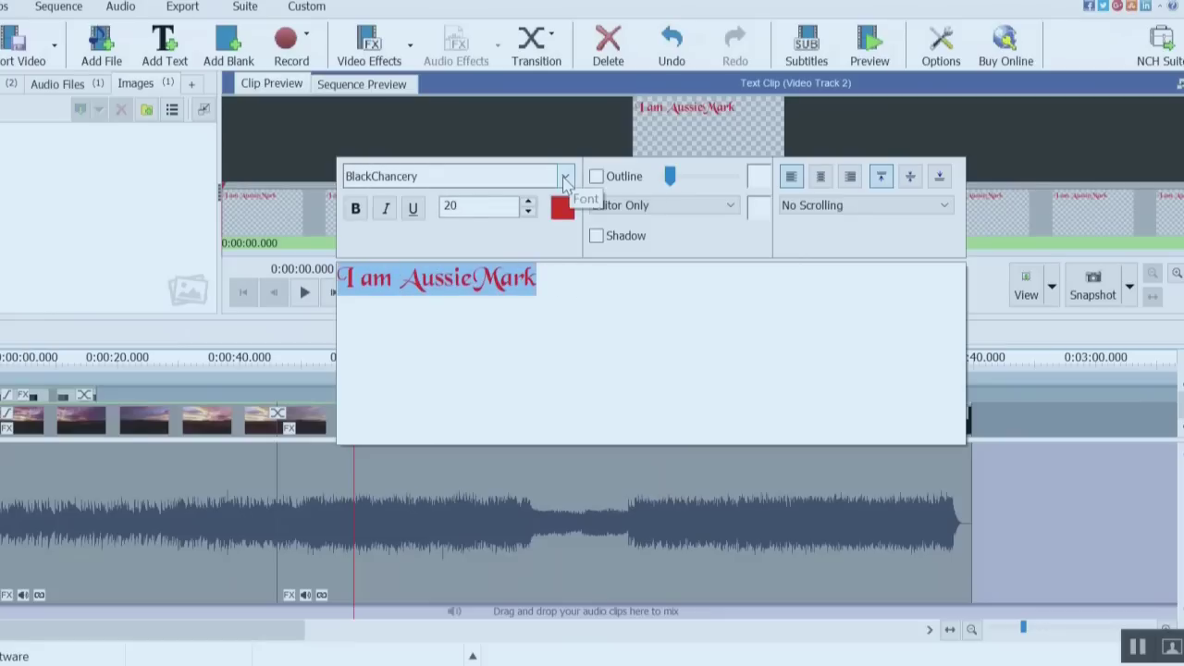
{"action": "left_click", "coordinate": [564, 177]}
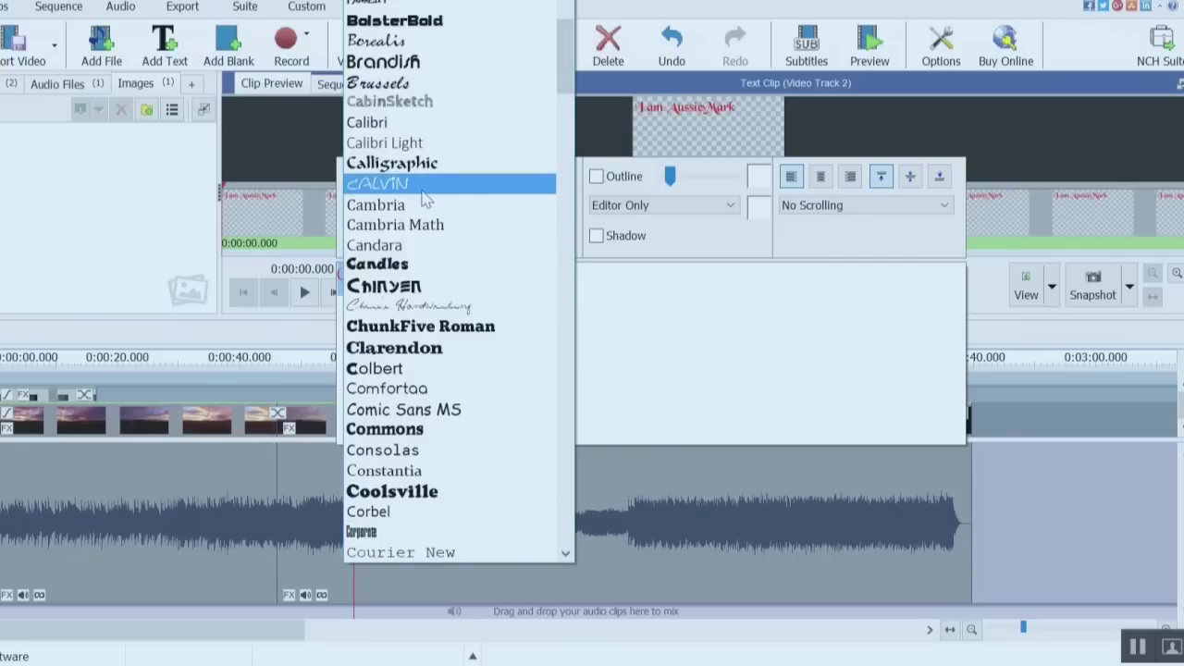
{"action": "left_click", "coordinate": [407, 163]}
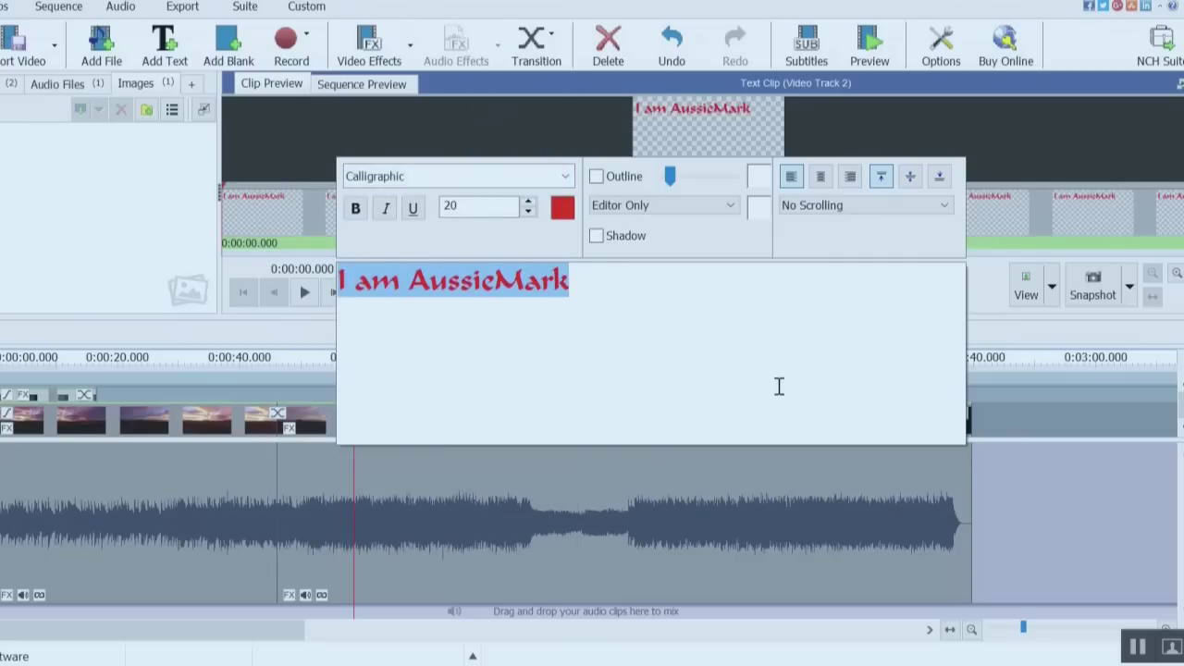
{"action": "left_click", "coordinate": [562, 207]}
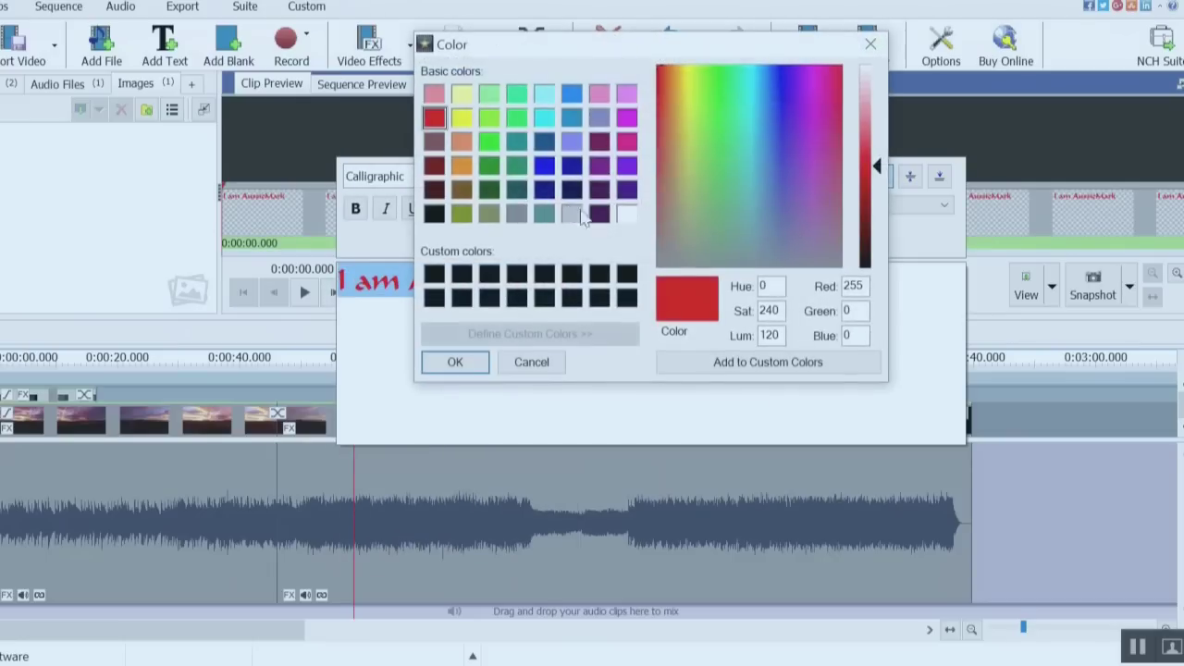
{"action": "left_click", "coordinate": [599, 166]}
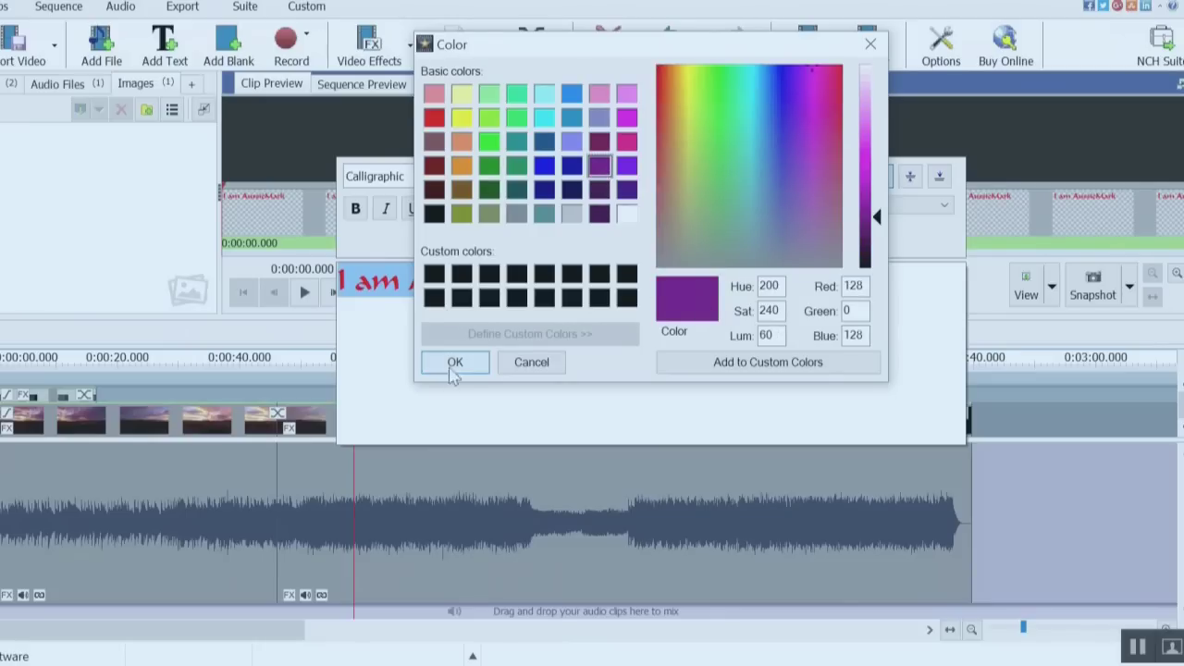
{"action": "left_click", "coordinate": [454, 364]}
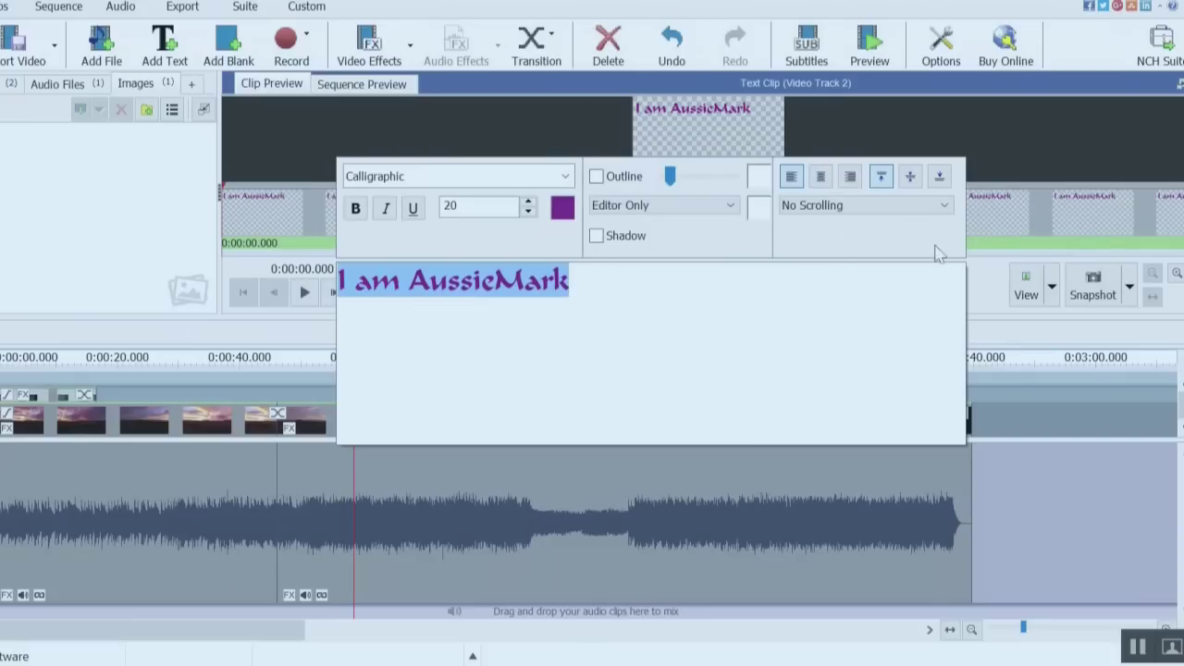
{"action": "left_click", "coordinate": [82, 240]}
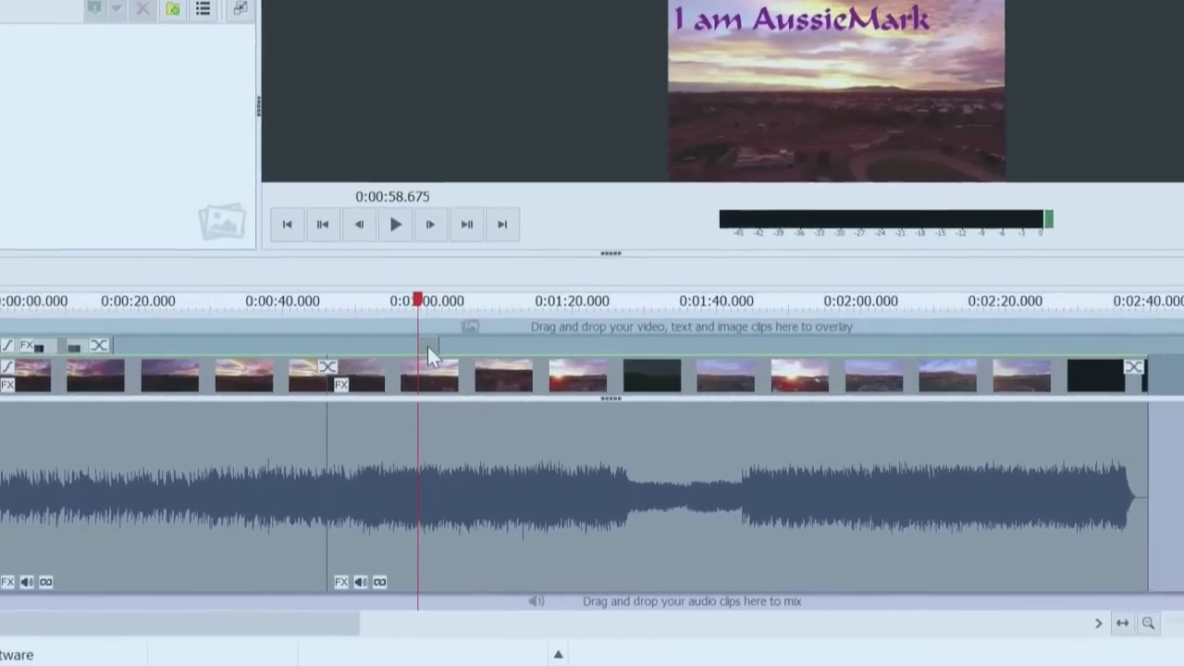
Step: Lengthen the text clip to 21.250 seconds and place it to start at 0:01:02.948
{"action": "mouse_move", "coordinate": [364, 394]}
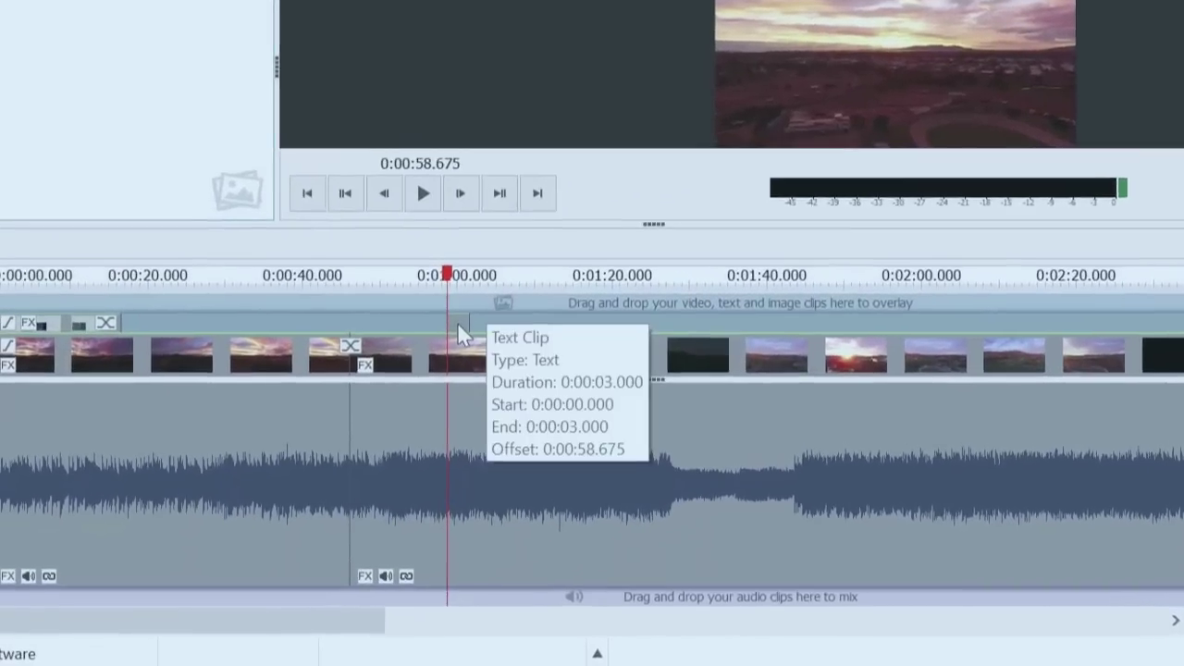
{"action": "left_click", "coordinate": [459, 323]}
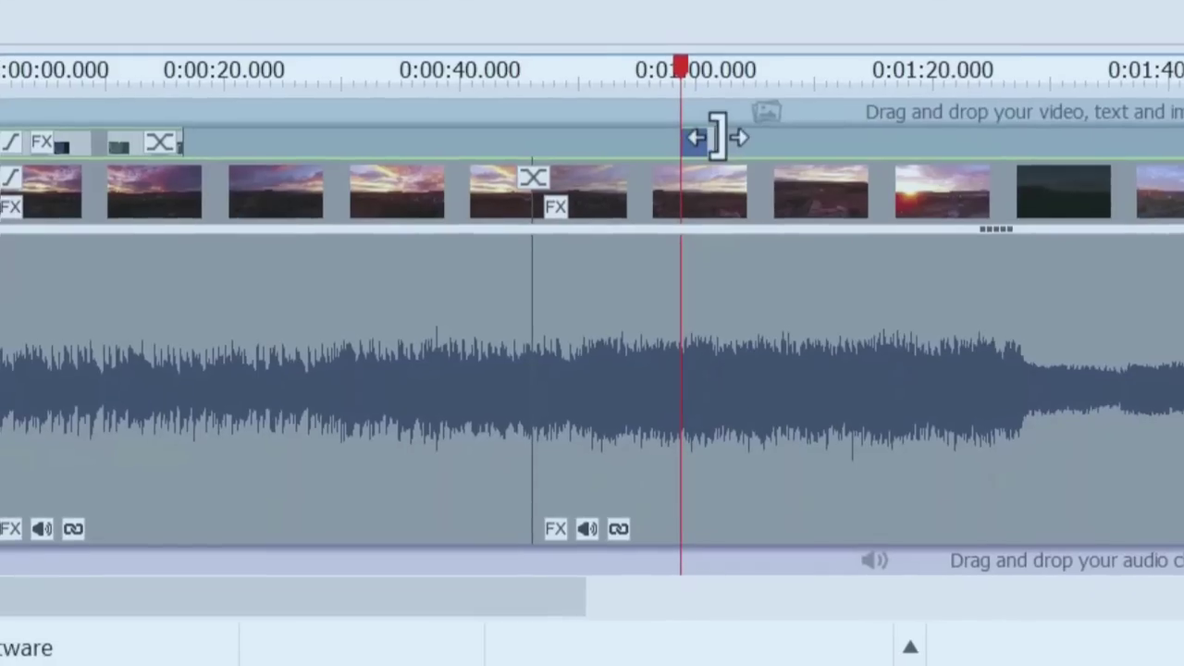
{"action": "left_click_drag", "start_coordinate": [718, 137], "coordinate": [842, 141]}
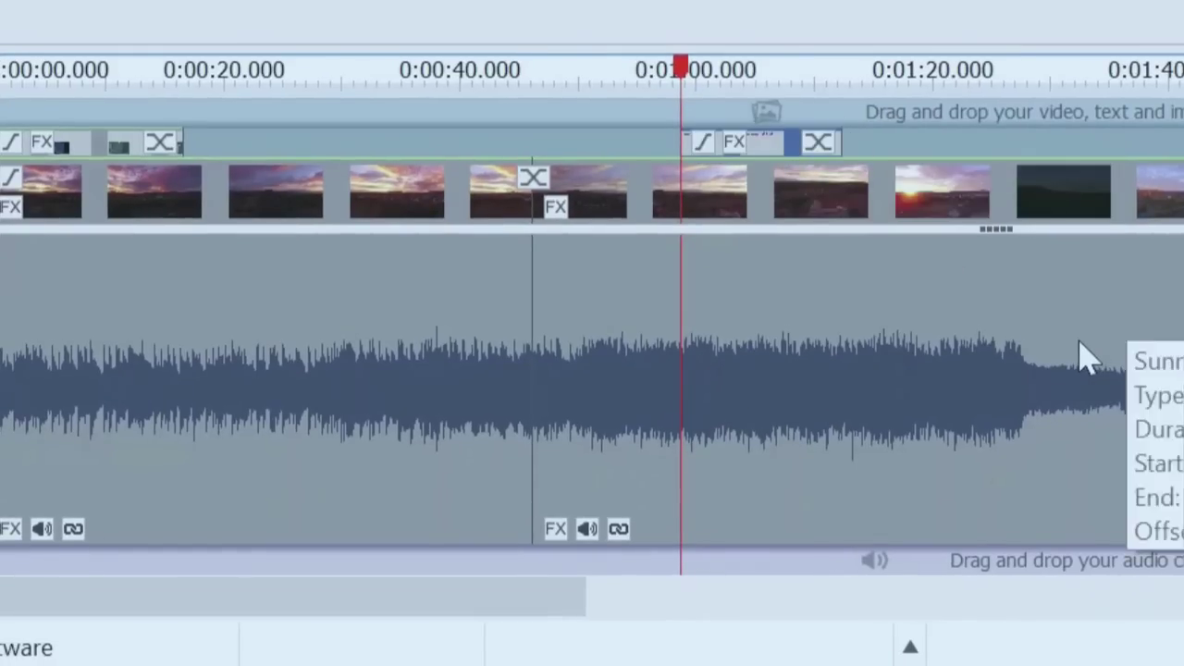
{"action": "key", "text": "space"}
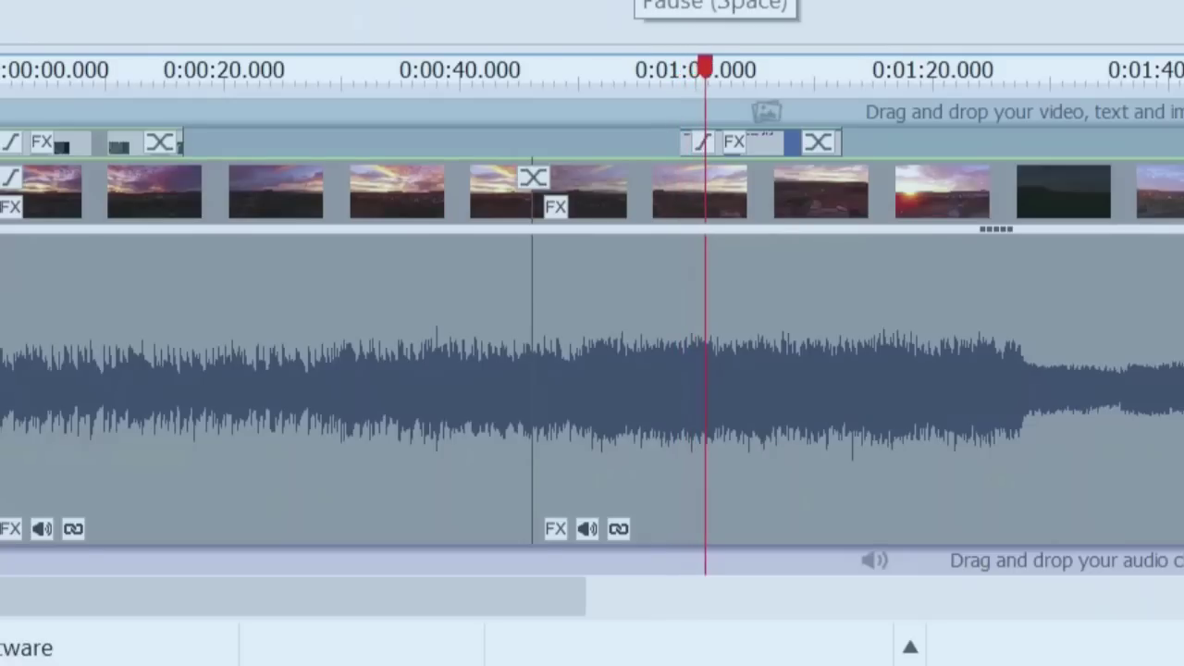
{"action": "key", "text": "space"}
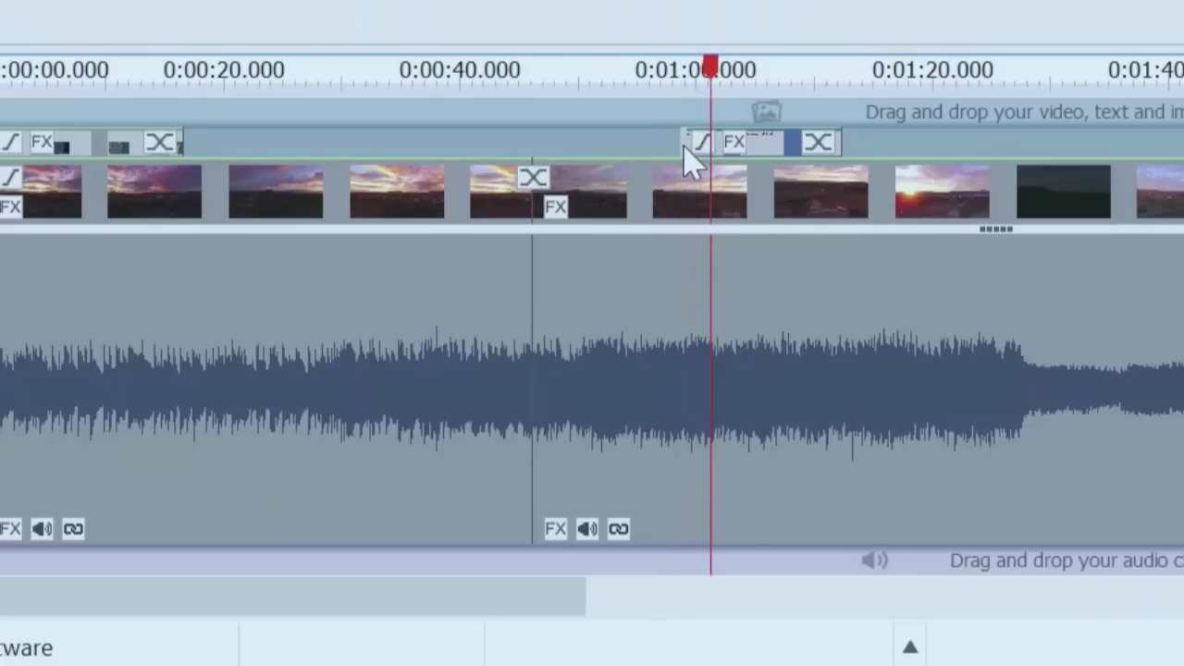
{"action": "left_click_drag", "start_coordinate": [690, 143], "coordinate": [602, 139]}
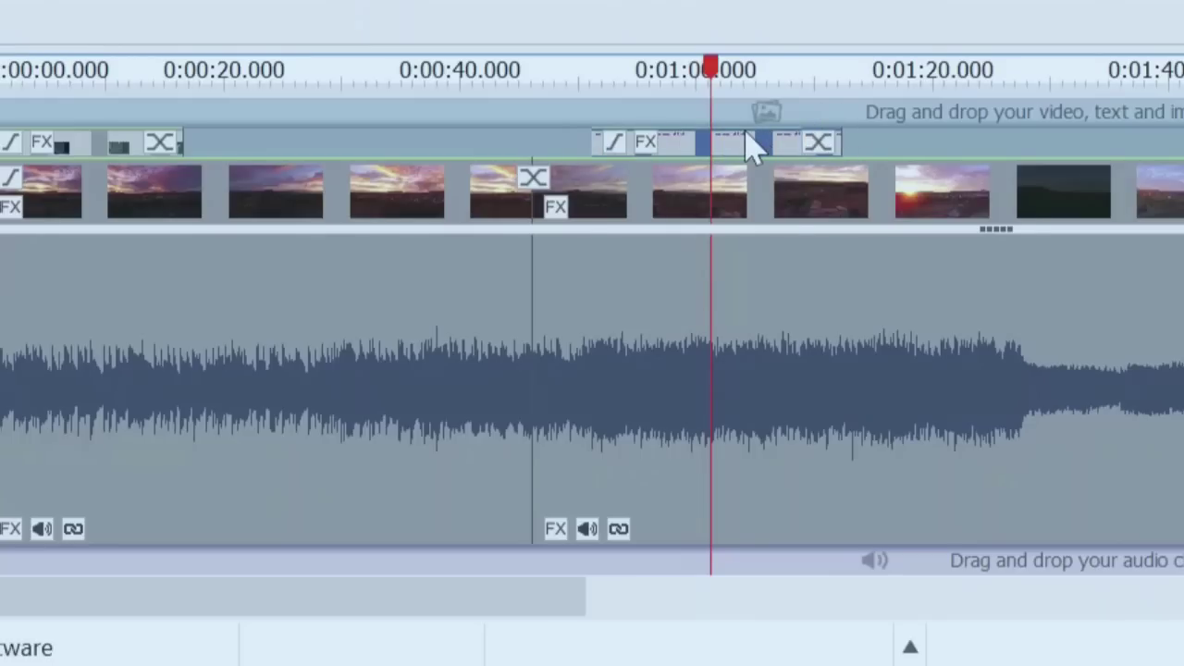
{"action": "left_click_drag", "start_coordinate": [750, 146], "coordinate": [879, 145]}
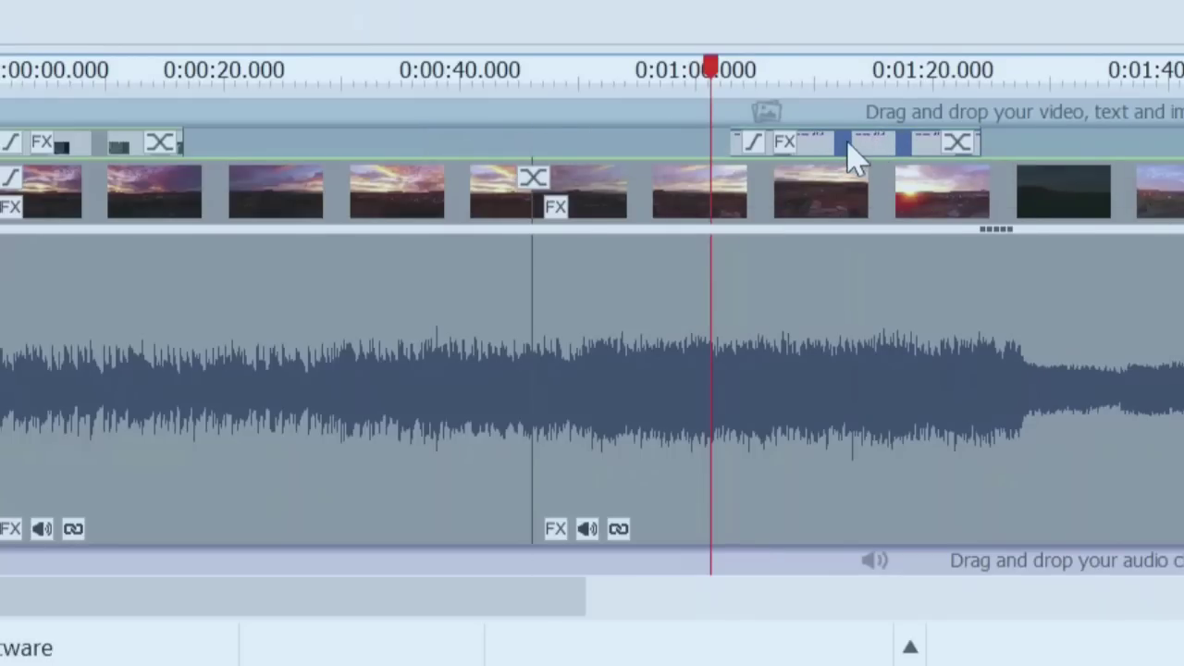
{"action": "mouse_move", "coordinate": [846, 140]}
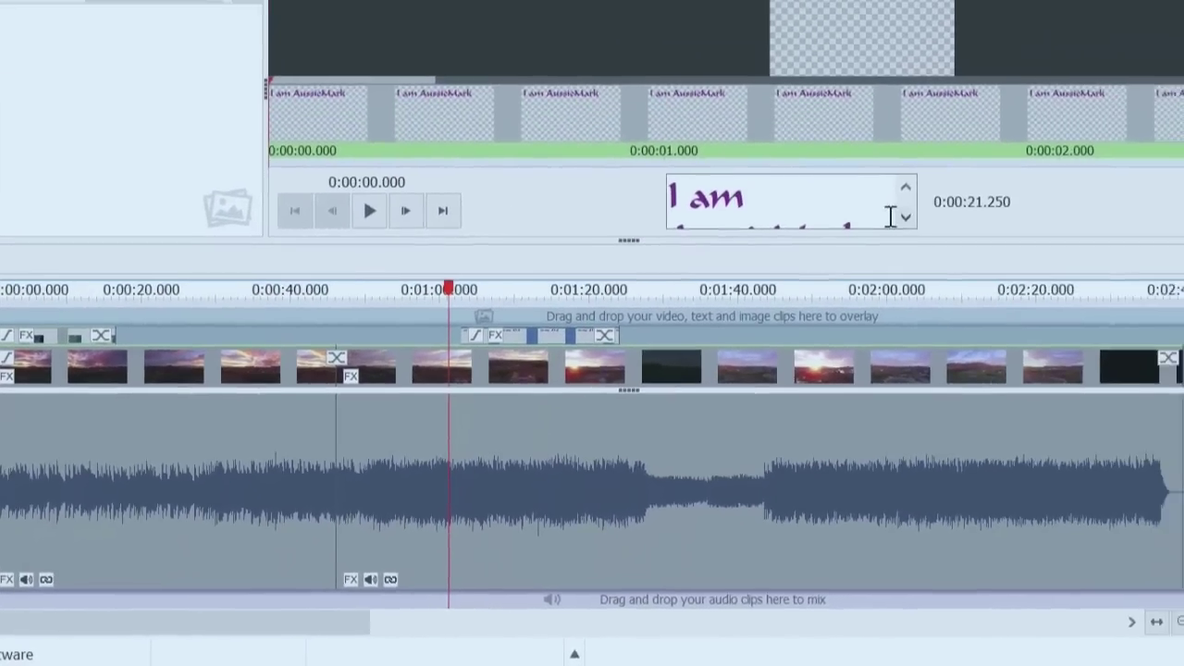
{"action": "left_click", "coordinate": [1183, 74]}
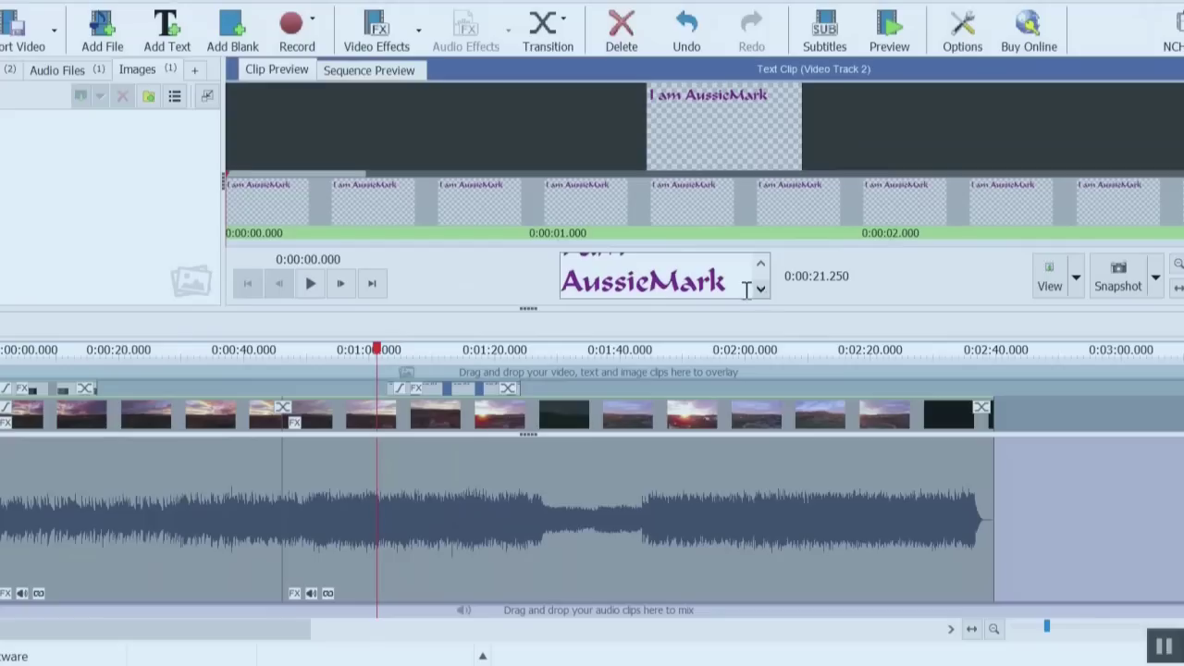
{"action": "left_click", "coordinate": [740, 263]}
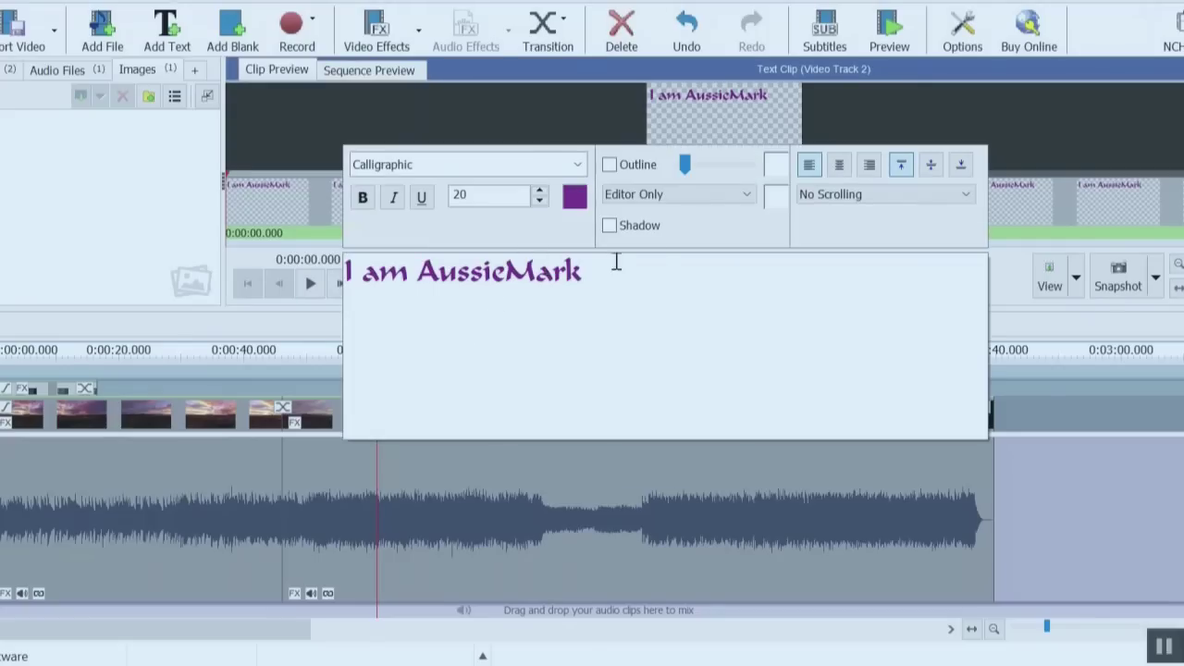
{"action": "left_click", "coordinate": [872, 115]}
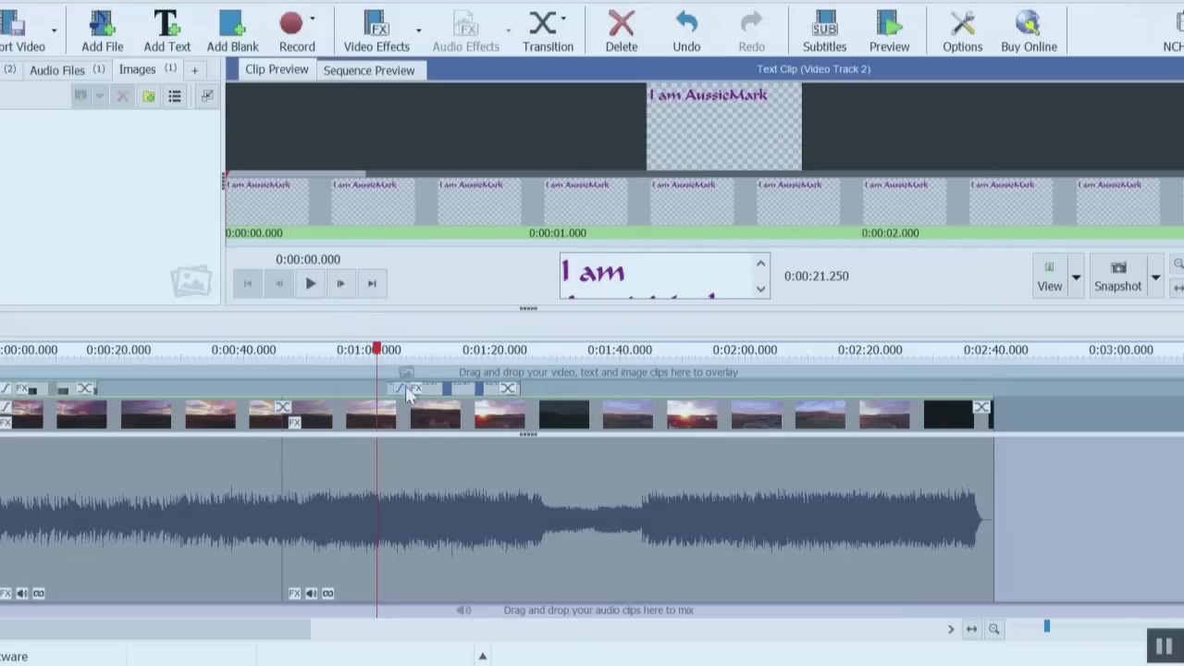
{"action": "left_click", "coordinate": [696, 277]}
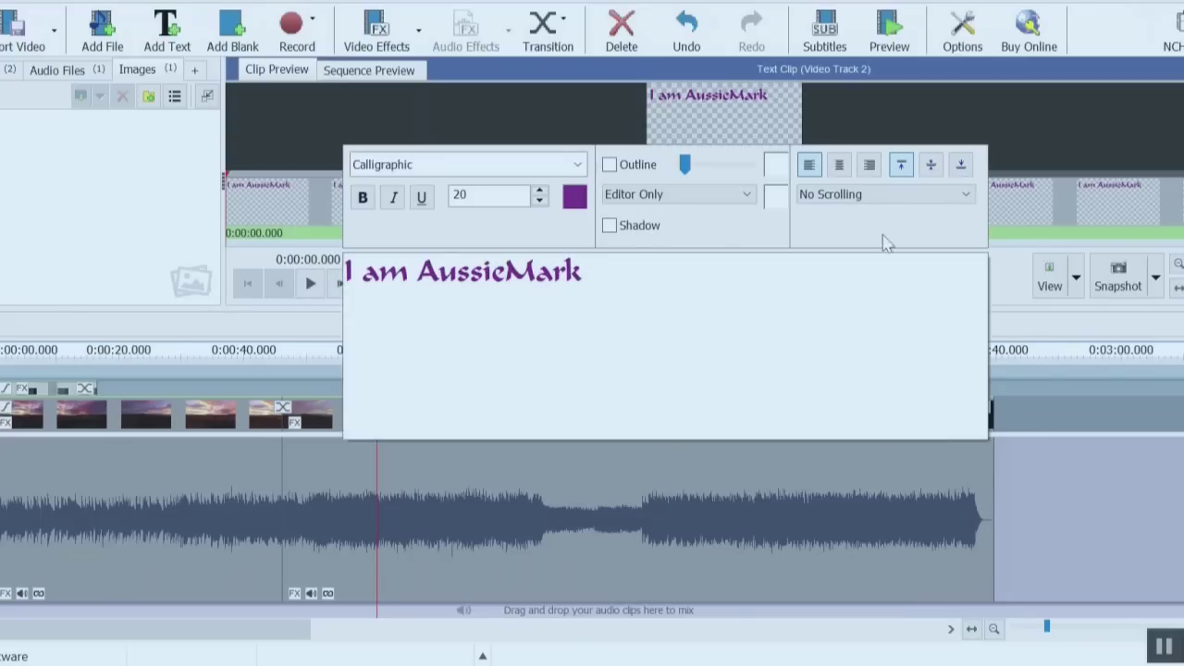
{"action": "left_click", "coordinate": [1023, 126]}
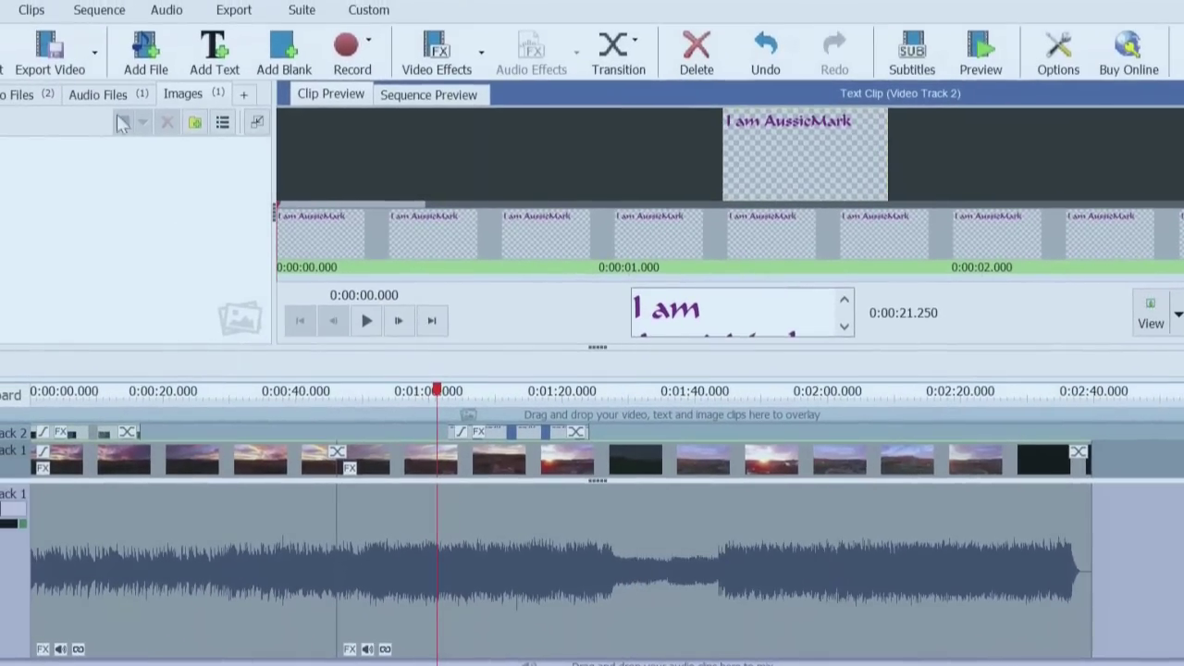
Step: Start a video-file export and rename the output from Untitled to Tutorial.mp4
{"action": "left_click", "coordinate": [49, 50]}
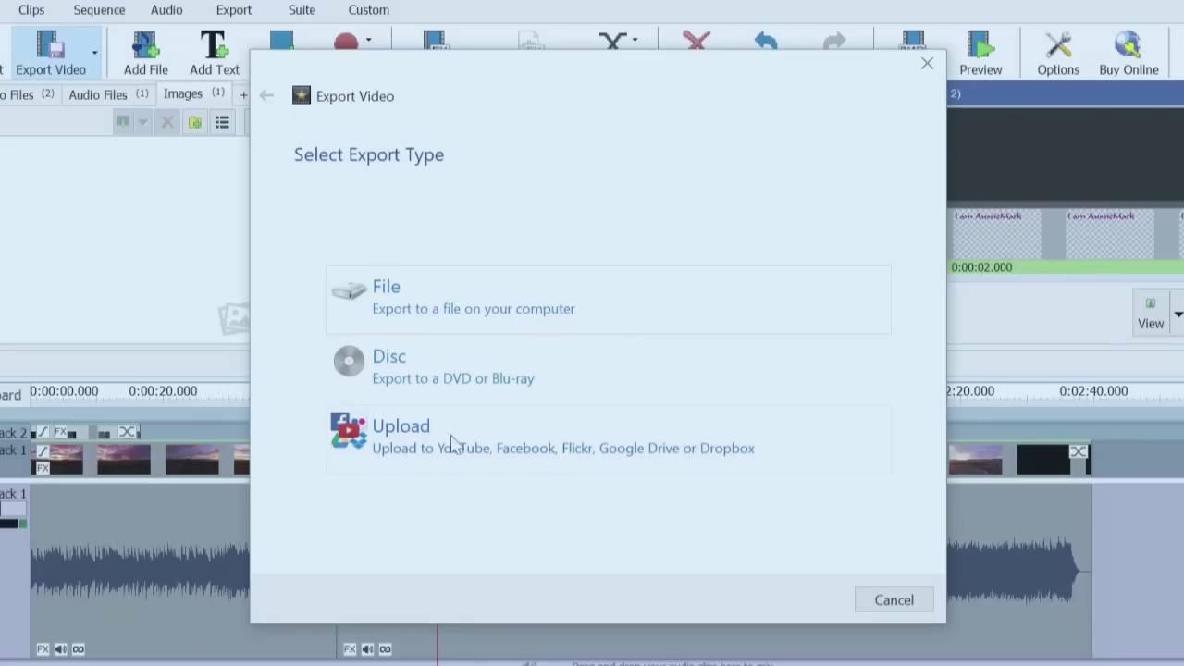
{"action": "left_click", "coordinate": [402, 305]}
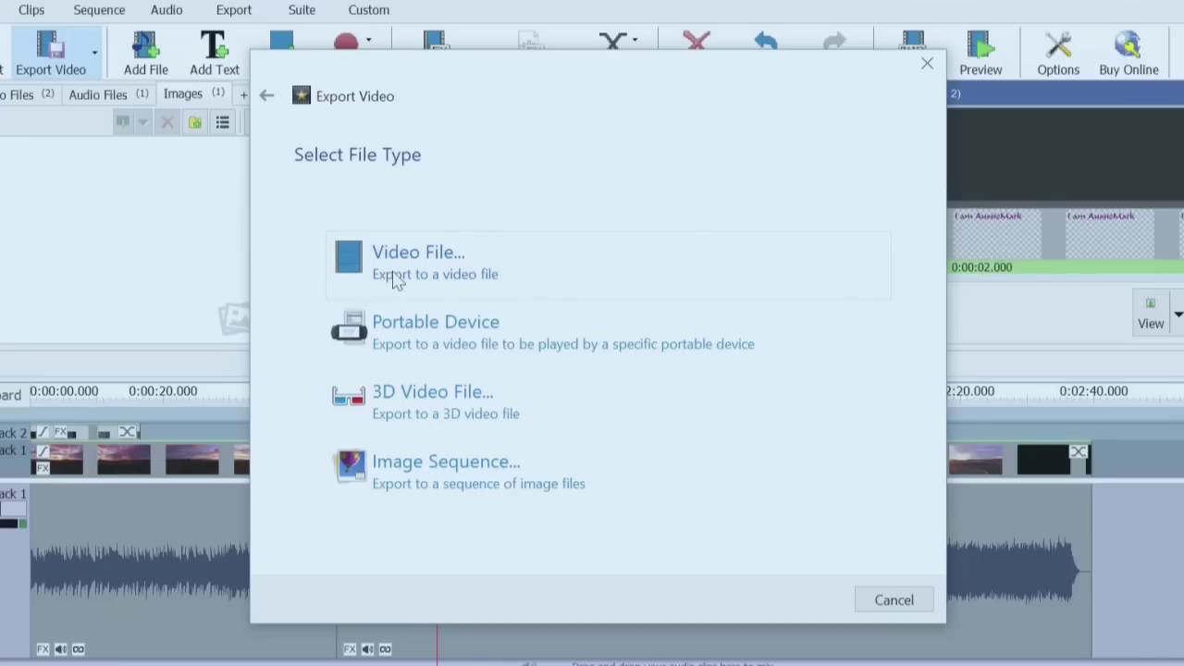
{"action": "left_click", "coordinate": [420, 276]}
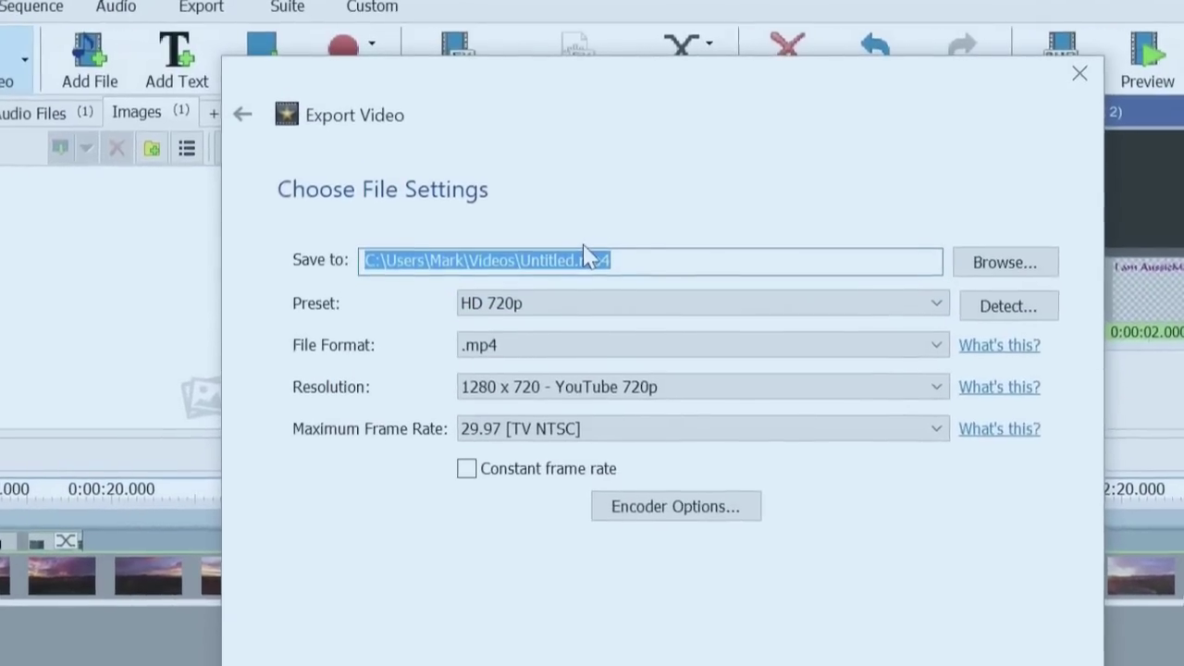
{"action": "left_click", "coordinate": [583, 261]}
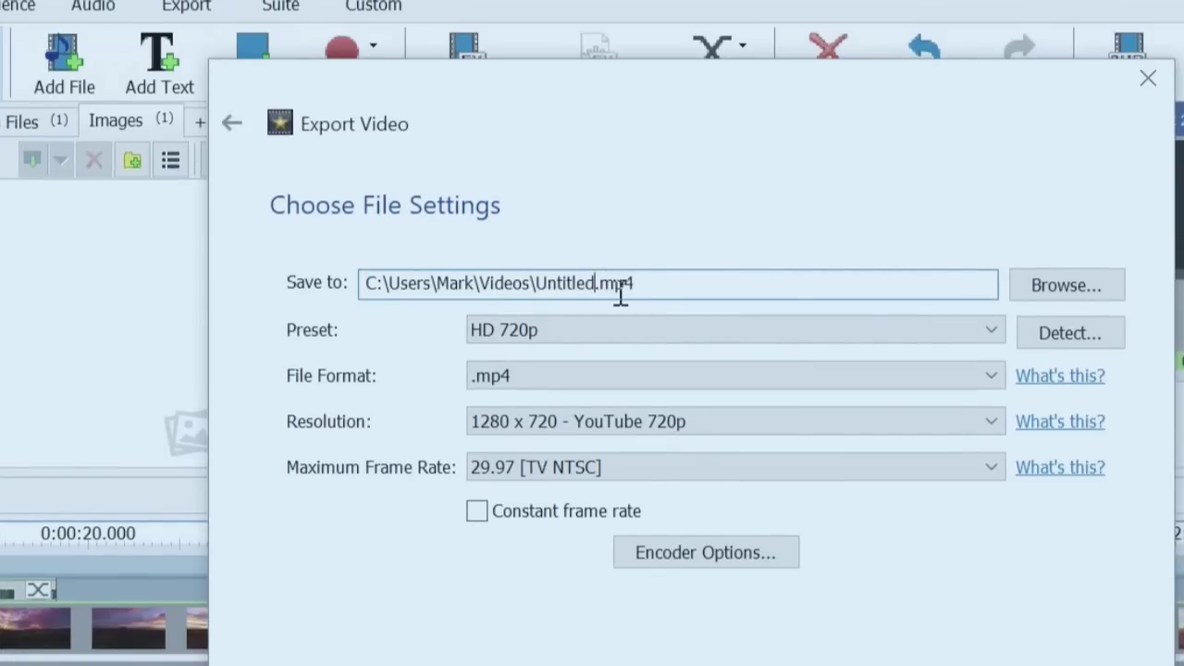
{"action": "key", "text": "BackSpace"}
{"action": "key", "text": "BackSpace"}
{"action": "key", "text": "BackSpace"}
{"action": "key", "text": "BackSpace"}
{"action": "key", "text": "BackSpace"}
{"action": "key", "text": "BackSpace"}
{"action": "key", "text": "BackSpace"}
{"action": "key", "text": "BackSpace"}
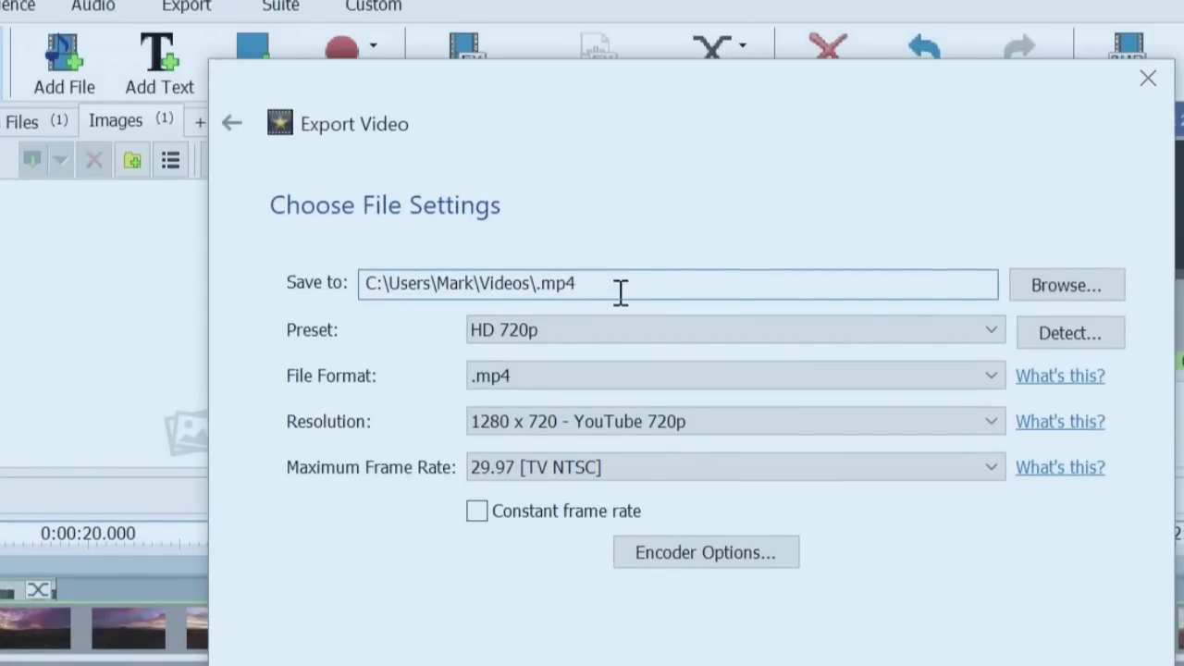
{"action": "type", "text": "Tutorial"}
Step: Leave the save folder as Videos and bring up the preset list, still on HD 720p
{"action": "left_click", "coordinate": [1082, 288]}
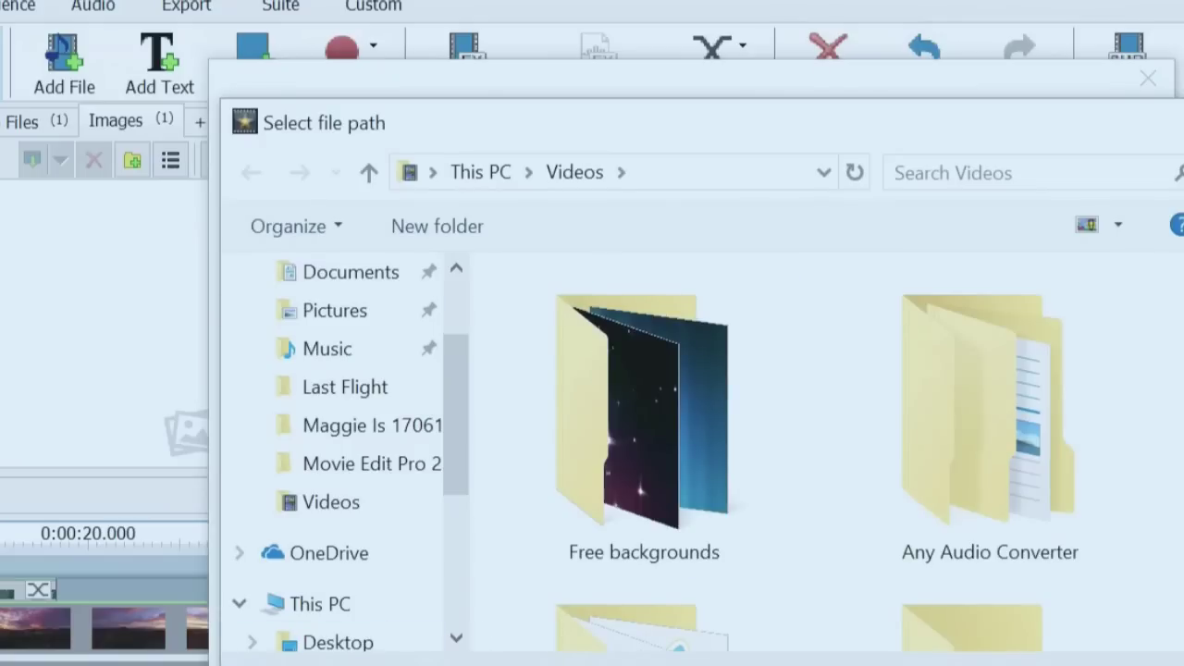
{"action": "key", "text": "Escape"}
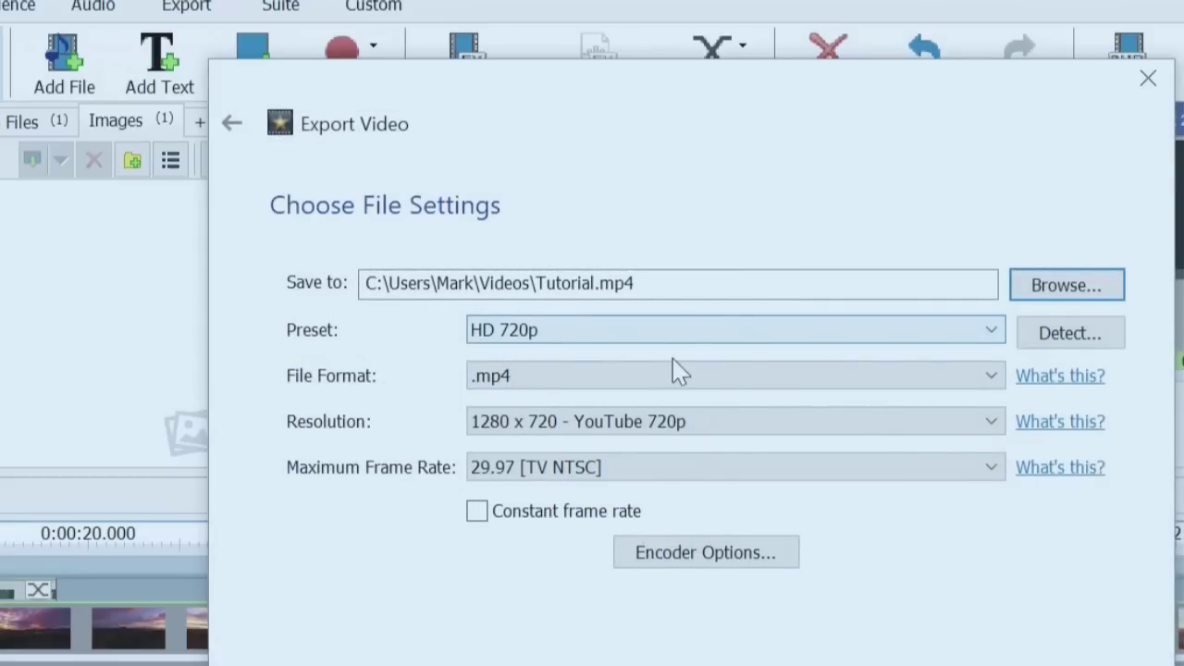
{"action": "left_click", "coordinate": [991, 331]}
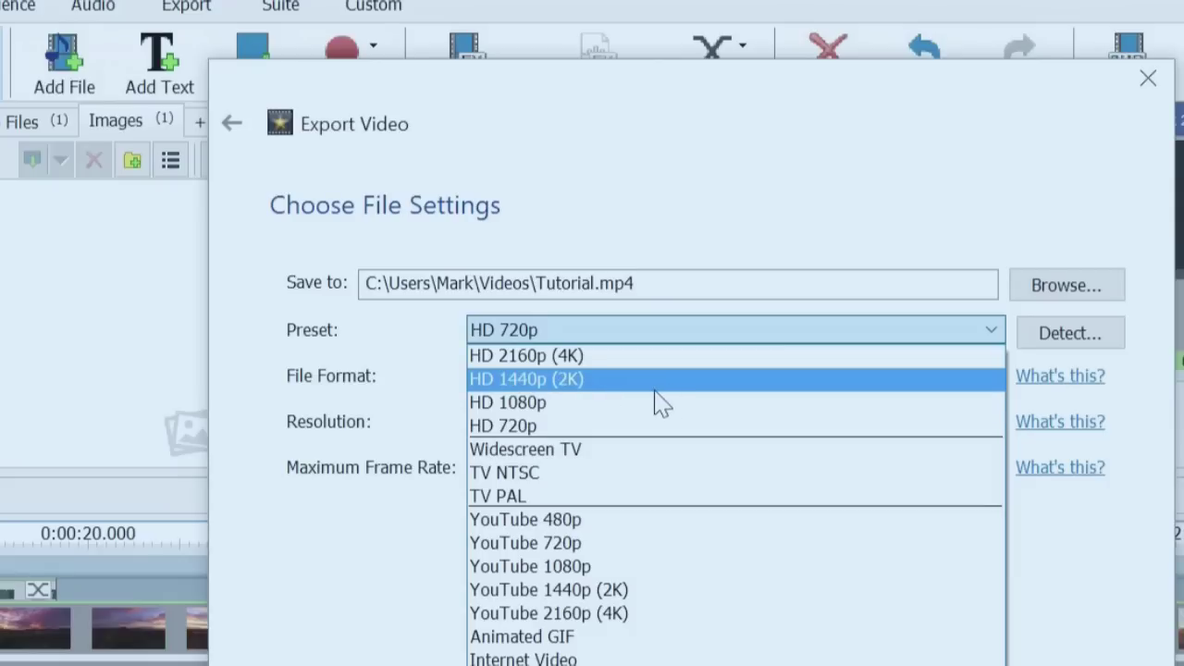
Step: Keep the HD 720p preset and the .mp4 file format
{"action": "left_click", "coordinate": [564, 426]}
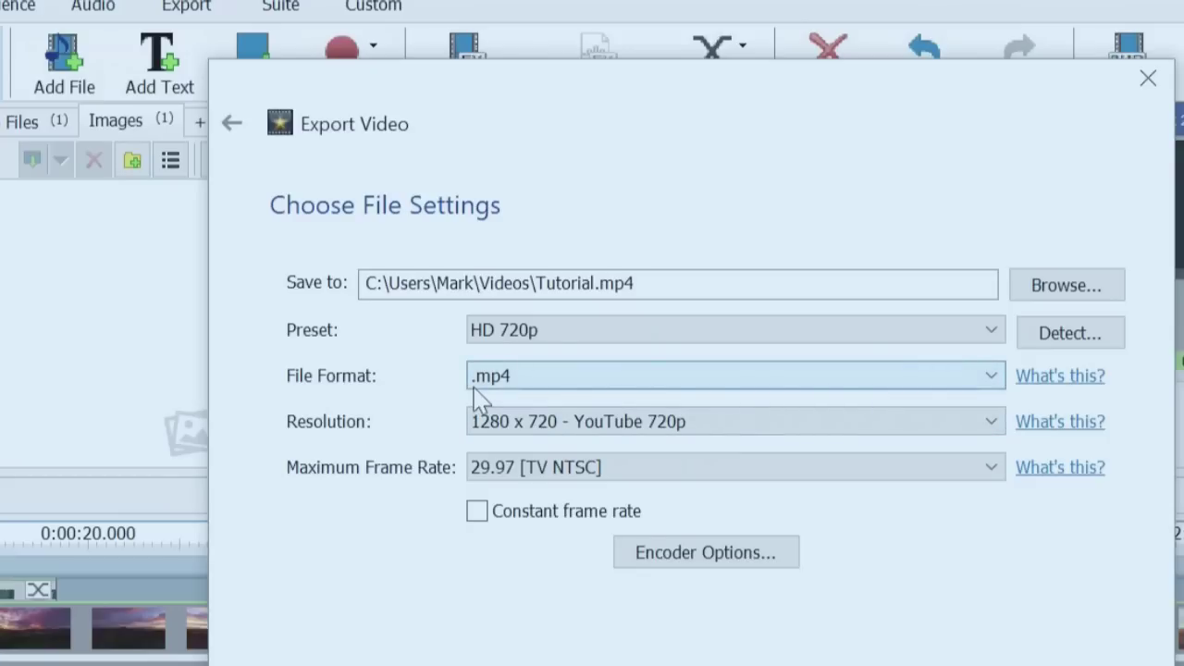
{"action": "left_click", "coordinate": [993, 379]}
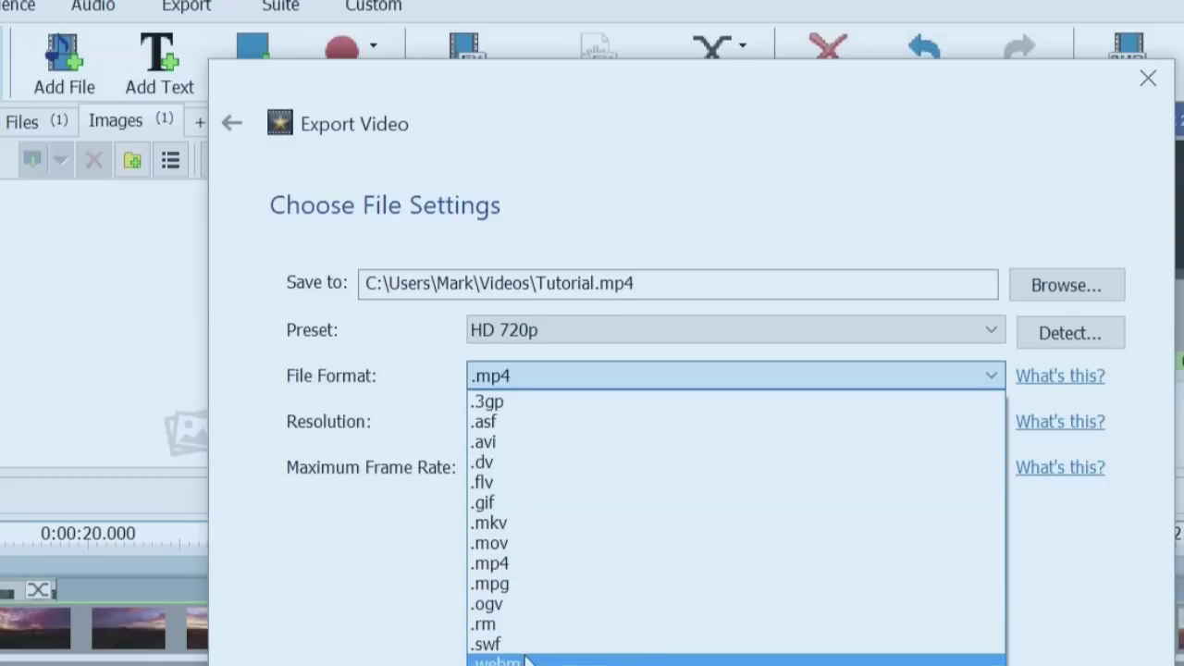
{"action": "left_click", "coordinate": [912, 379]}
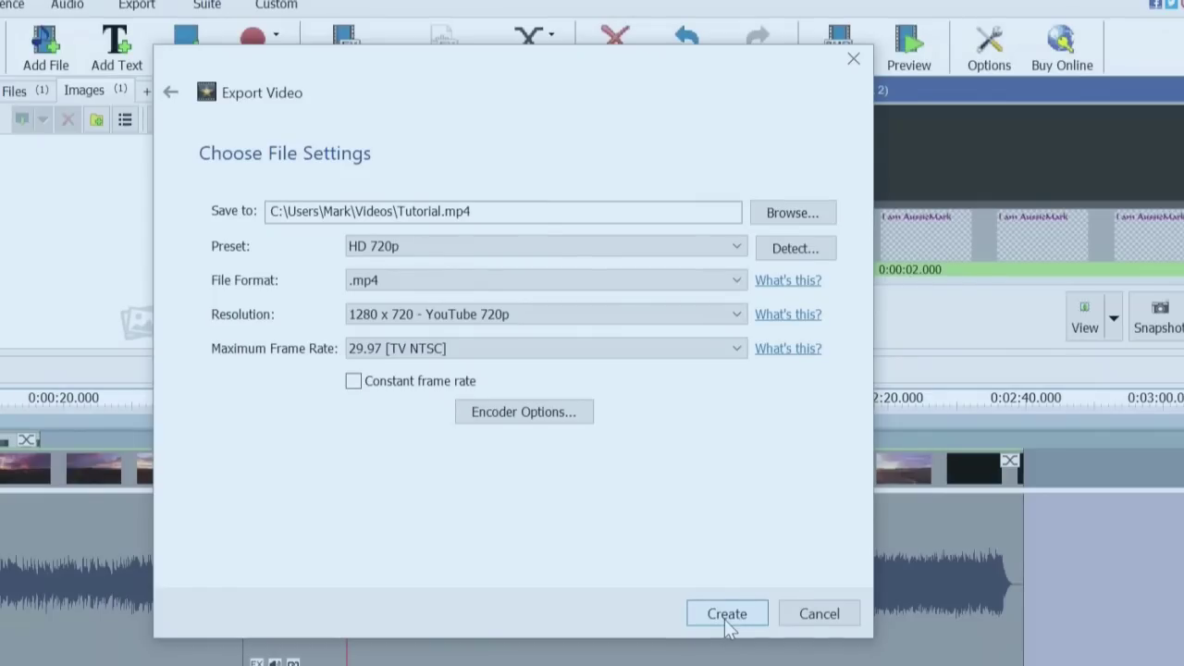
Step: Create the Tutorial.mp4 export at HD 720p
{"action": "left_click", "coordinate": [823, 614]}
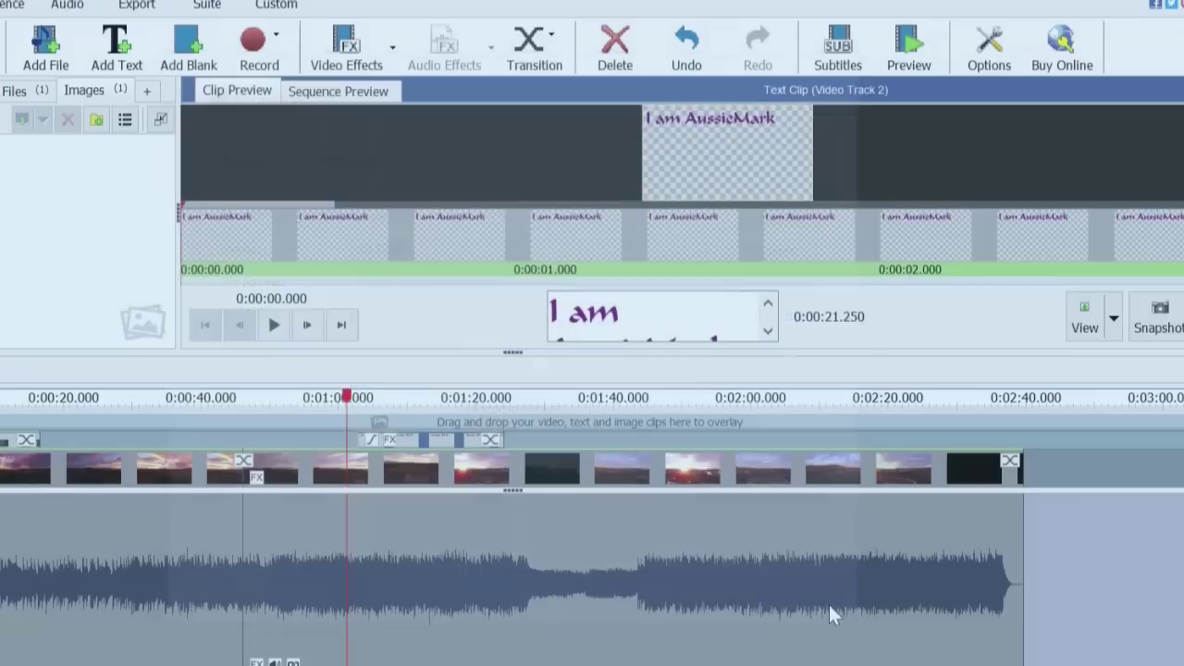